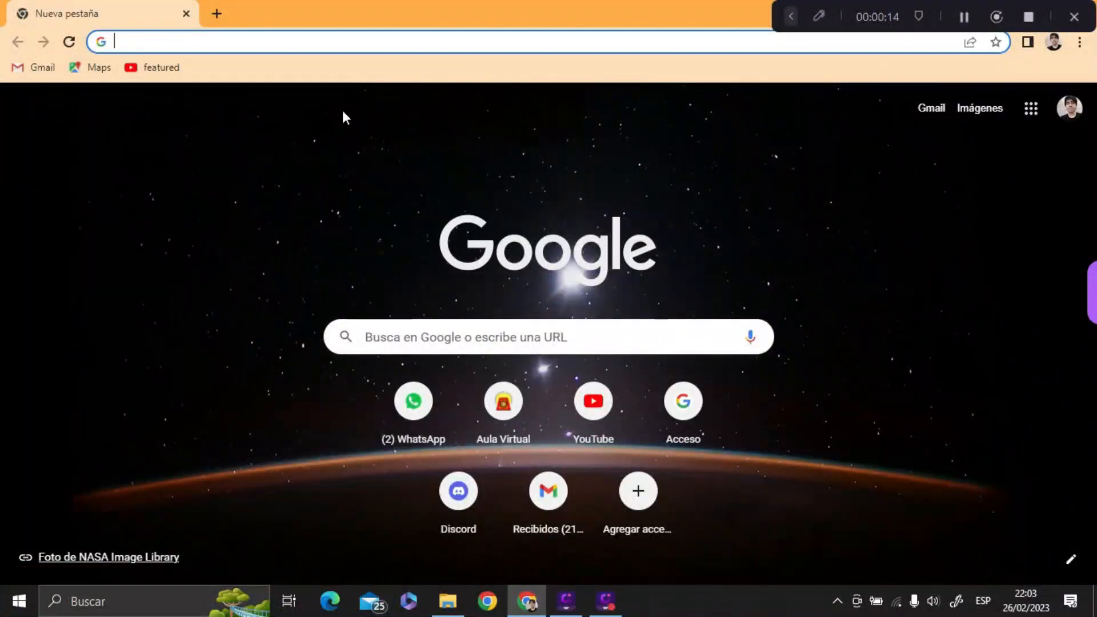
Step: Search Google for visual studio code, open the official code.visualstudio.com site and dismiss the translation prompt
{"action": "type", "text": "vi"}
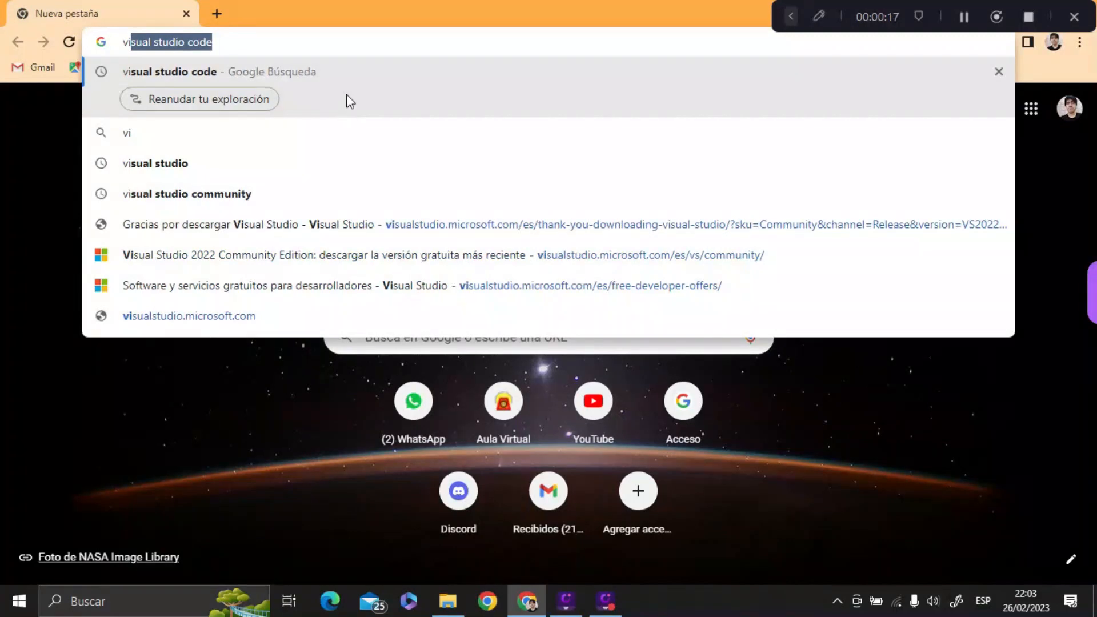
{"action": "left_click", "coordinate": [368, 73]}
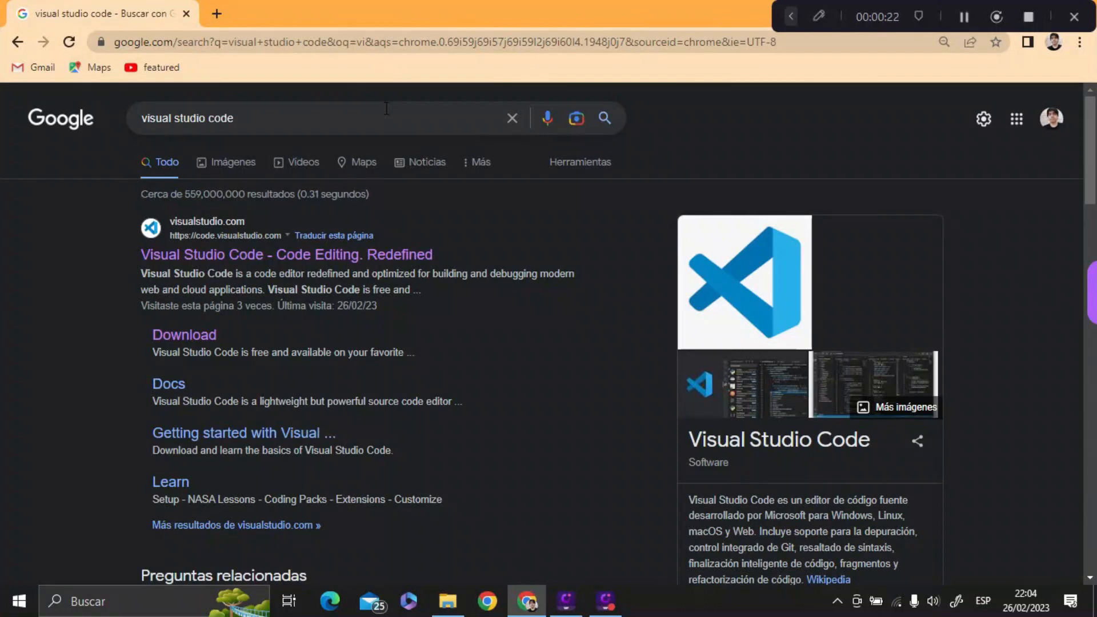
{"action": "left_click", "coordinate": [311, 259]}
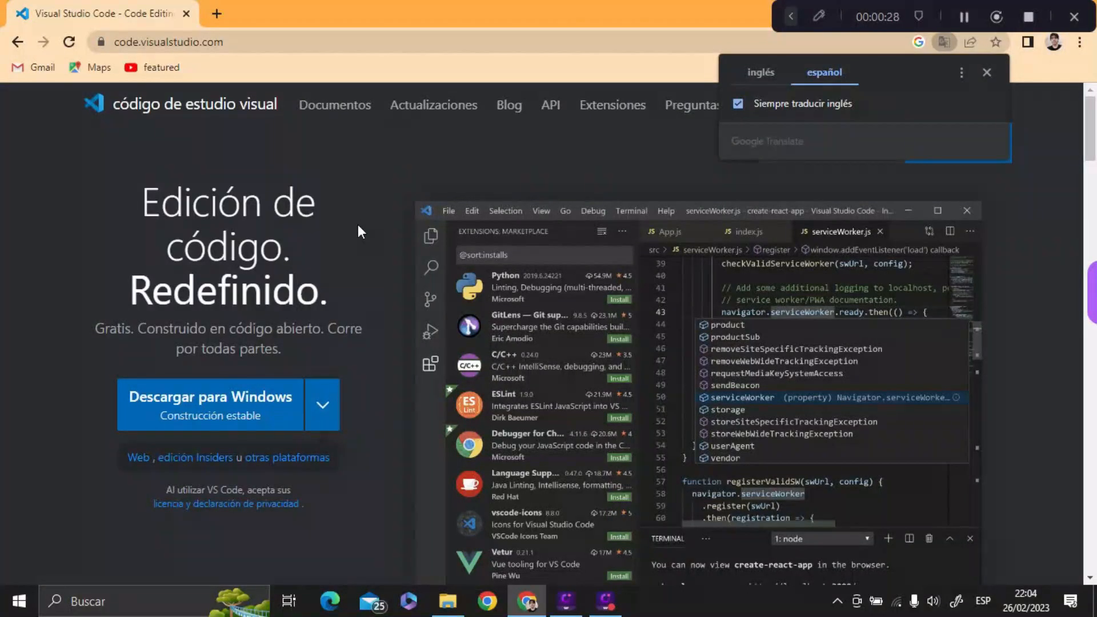
{"action": "left_click", "coordinate": [985, 73]}
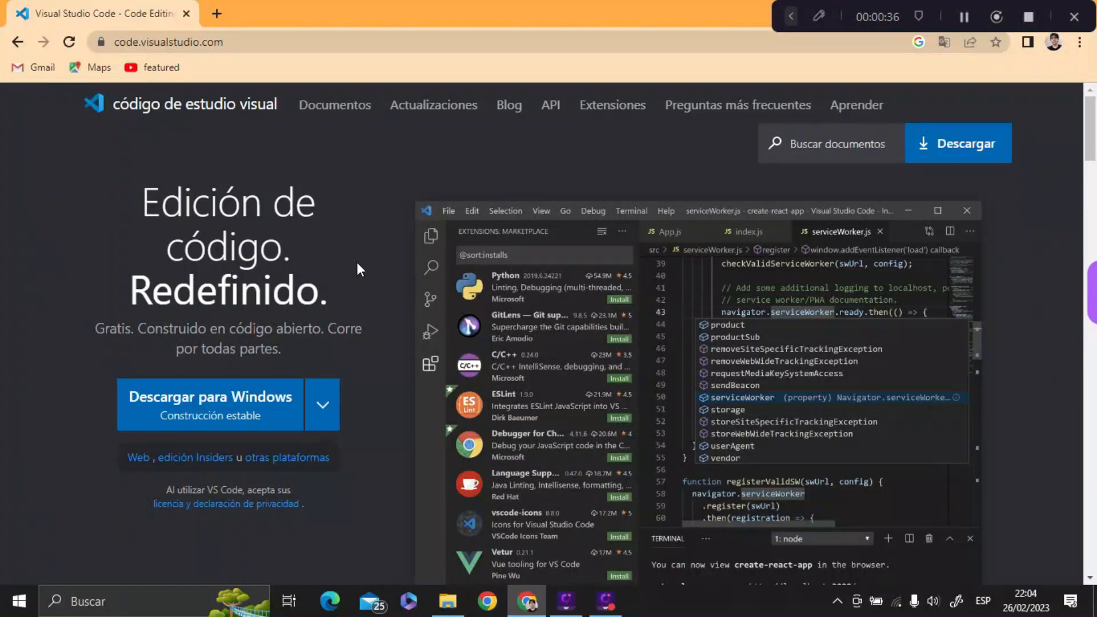
Step: Open Windows System Information, check the computer's specifications in the system summary, and close it
{"action": "left_click", "coordinate": [132, 607]}
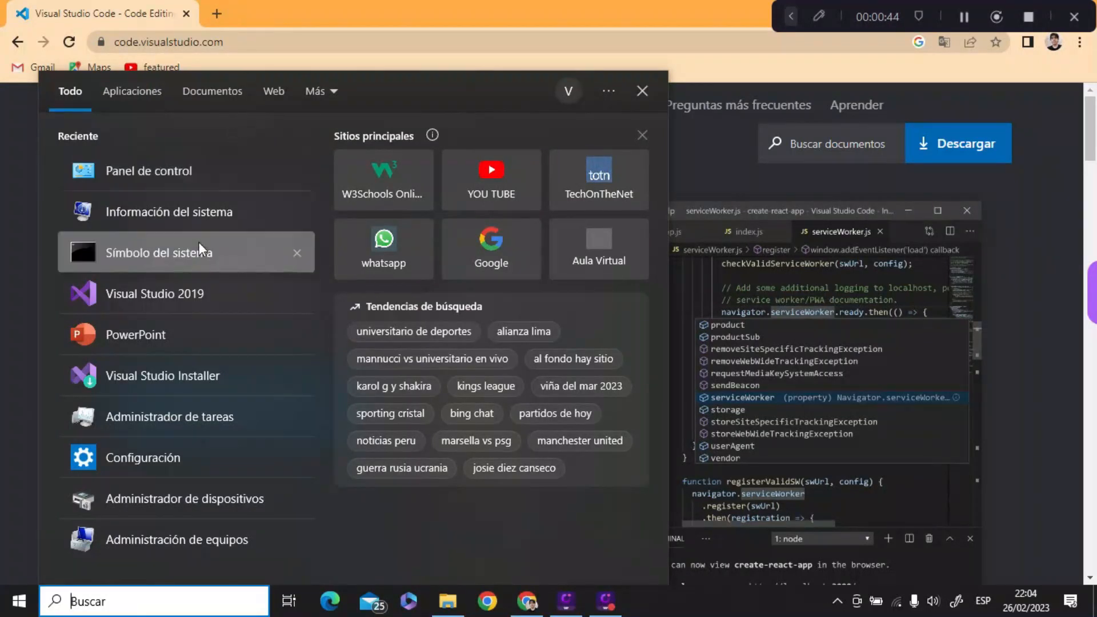
{"action": "left_click", "coordinate": [212, 222]}
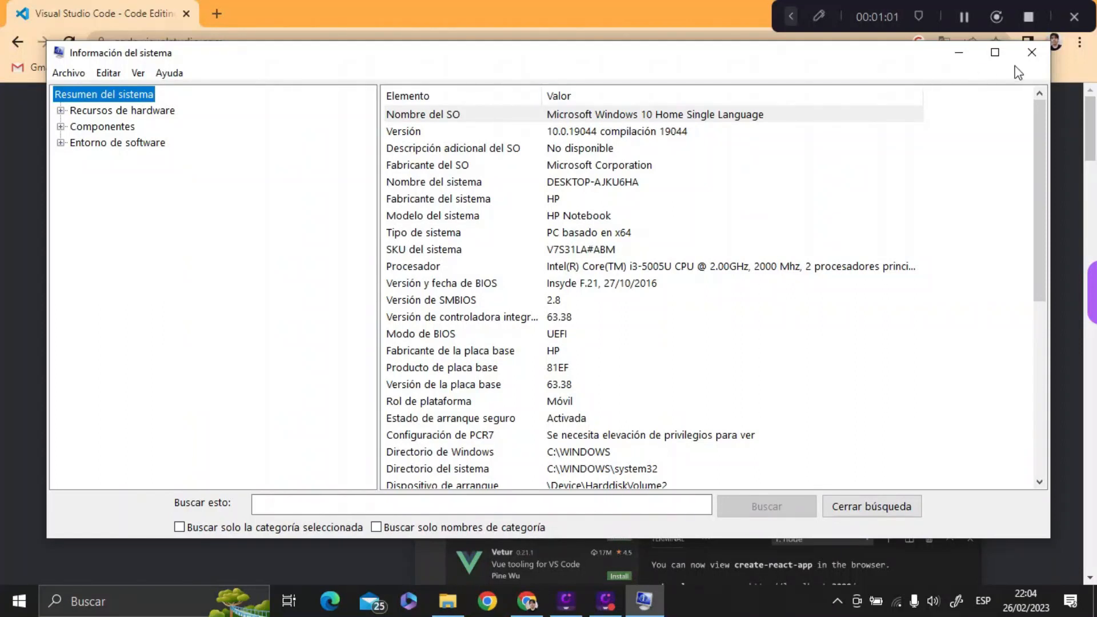
{"action": "left_click", "coordinate": [1031, 52]}
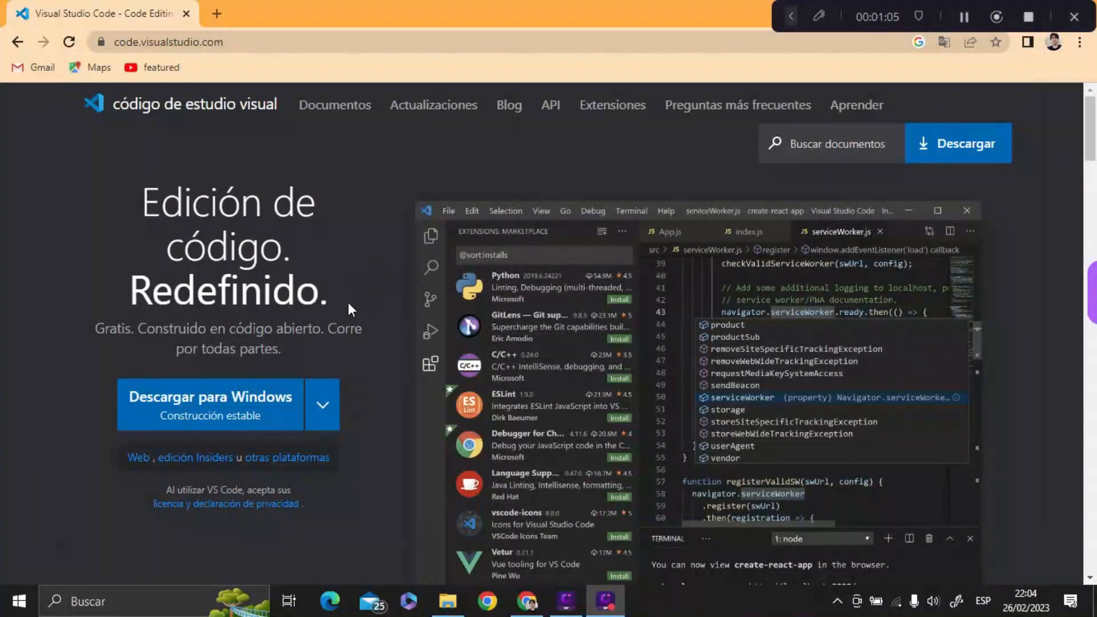
Step: Download the stable Visual Studio Code installer for Windows and launch it
{"action": "left_click", "coordinate": [232, 424]}
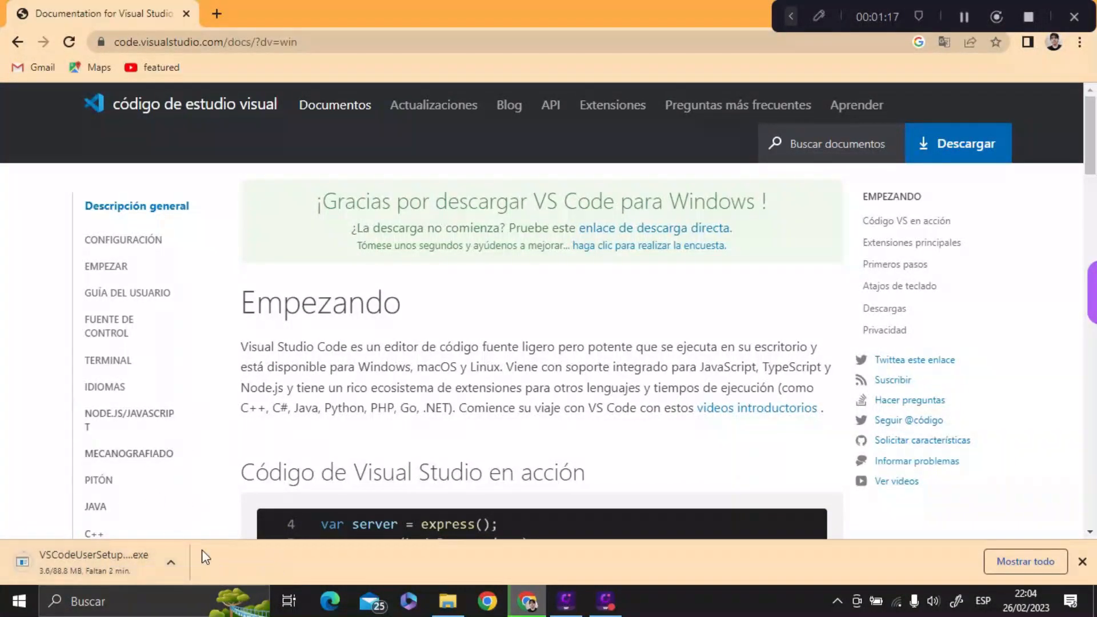
{"action": "left_click", "coordinate": [115, 569]}
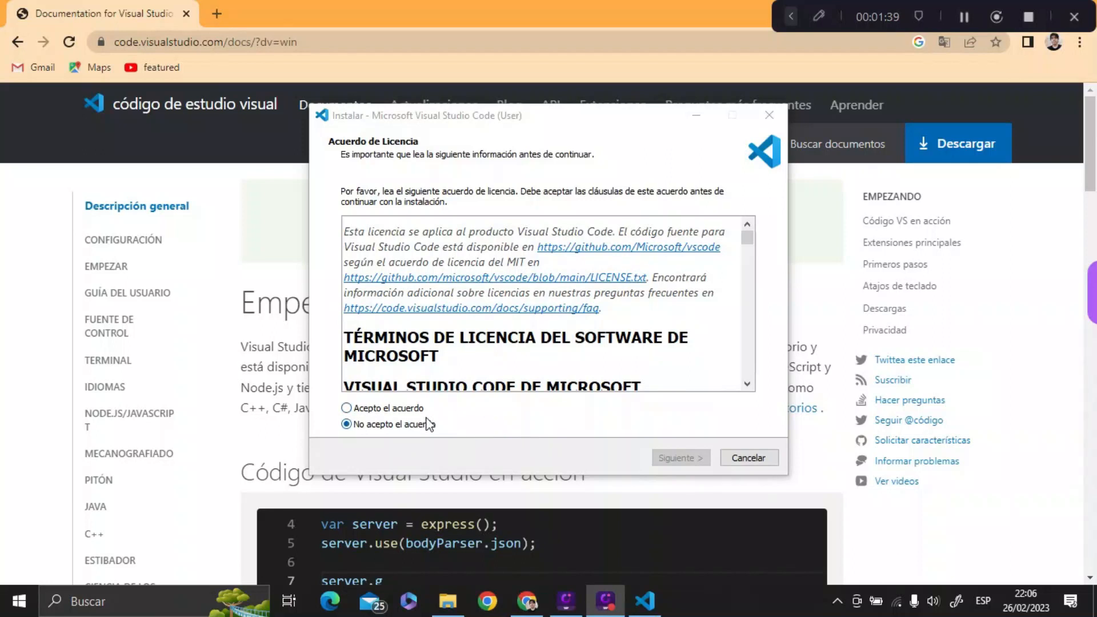
Step: Accept the licence agreement and install Visual Studio Code with the default destination folder, Start menu folder and additional tasks
{"action": "left_click", "coordinate": [347, 408]}
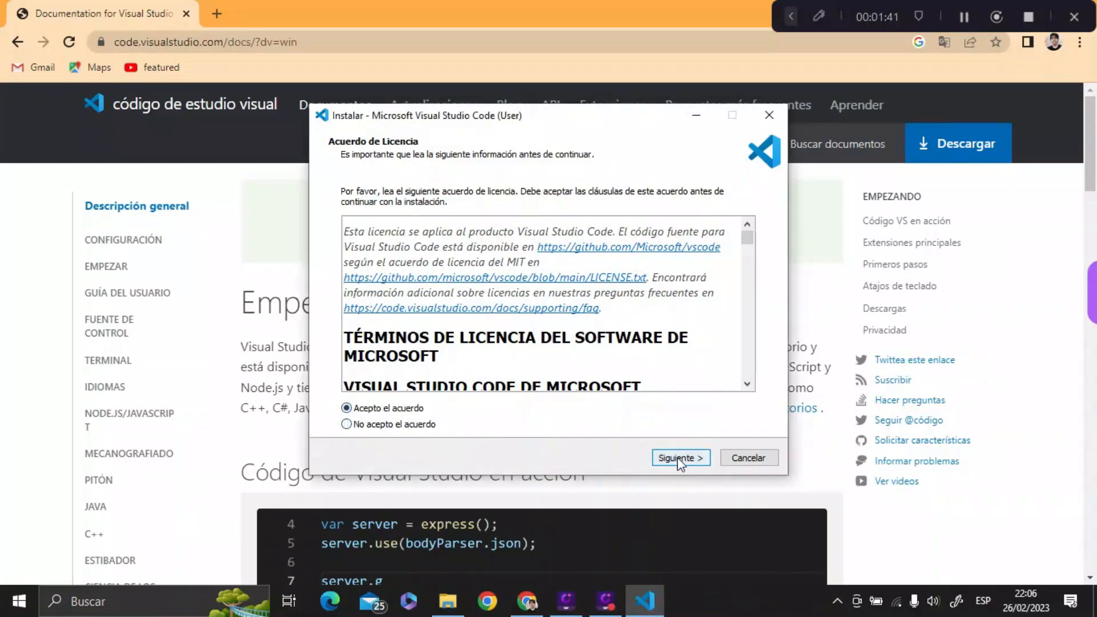
{"action": "left_click", "coordinate": [679, 460]}
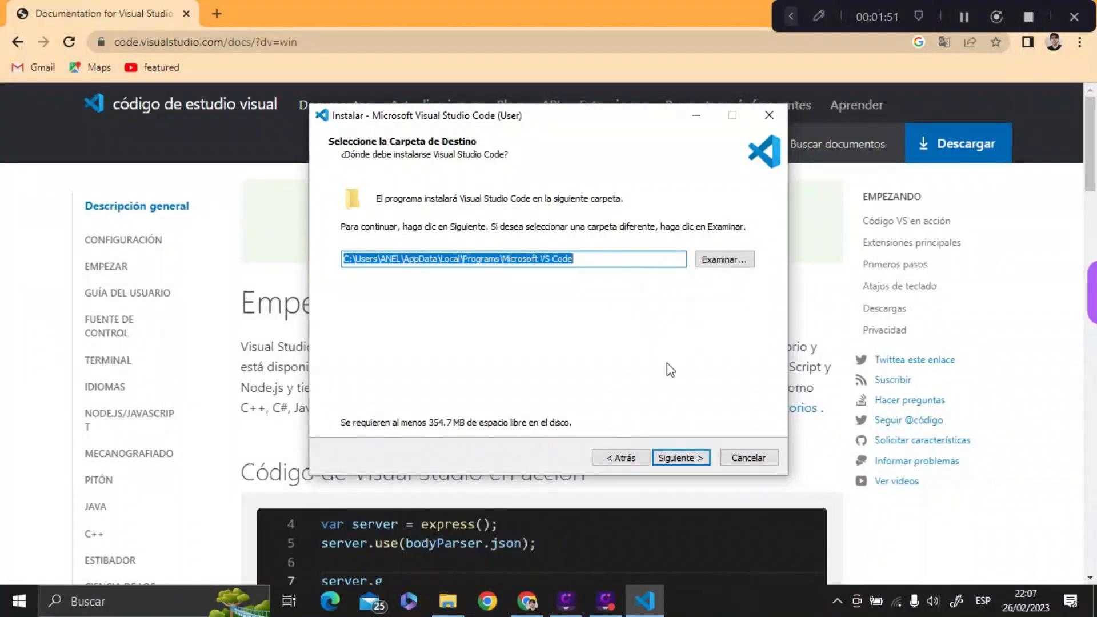
{"action": "left_click", "coordinate": [609, 261]}
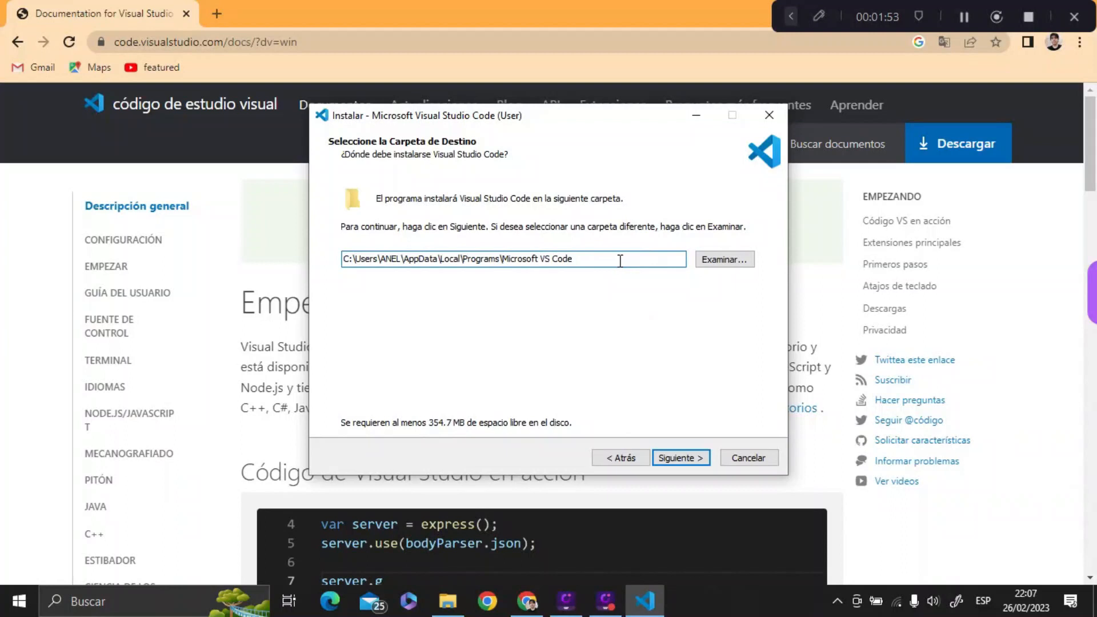
{"action": "left_click", "coordinate": [677, 458]}
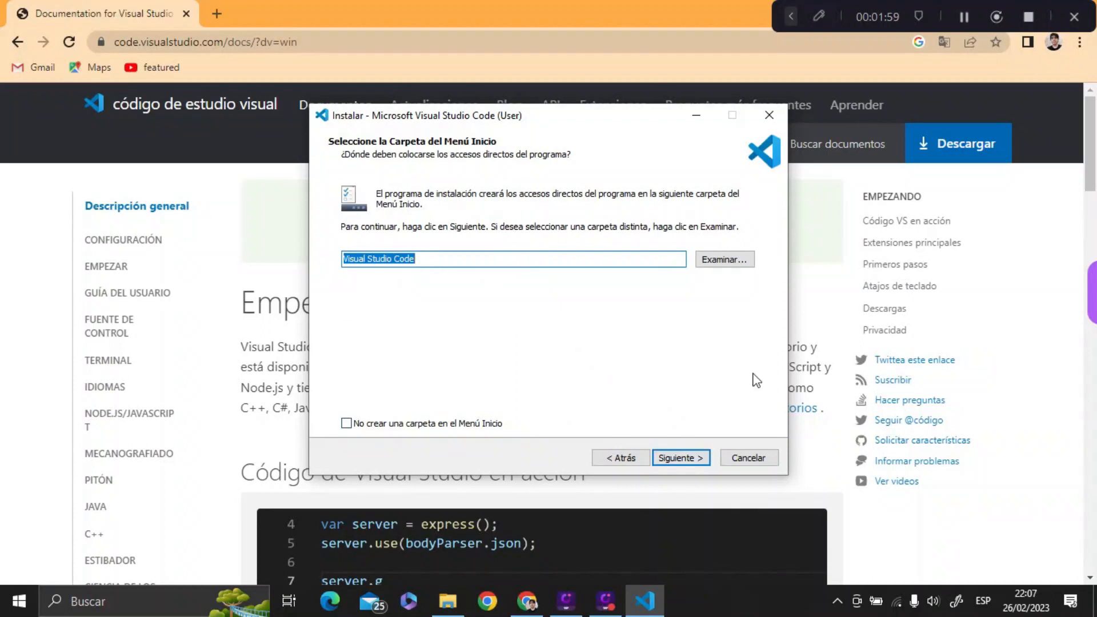
{"action": "left_click", "coordinate": [540, 260]}
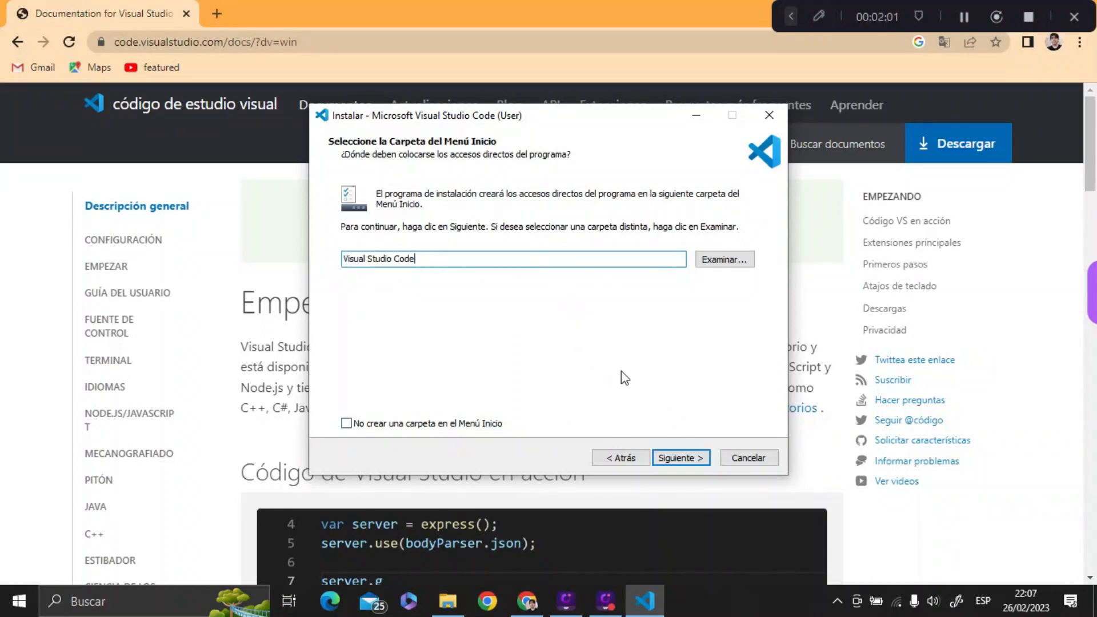
{"action": "left_click", "coordinate": [690, 461]}
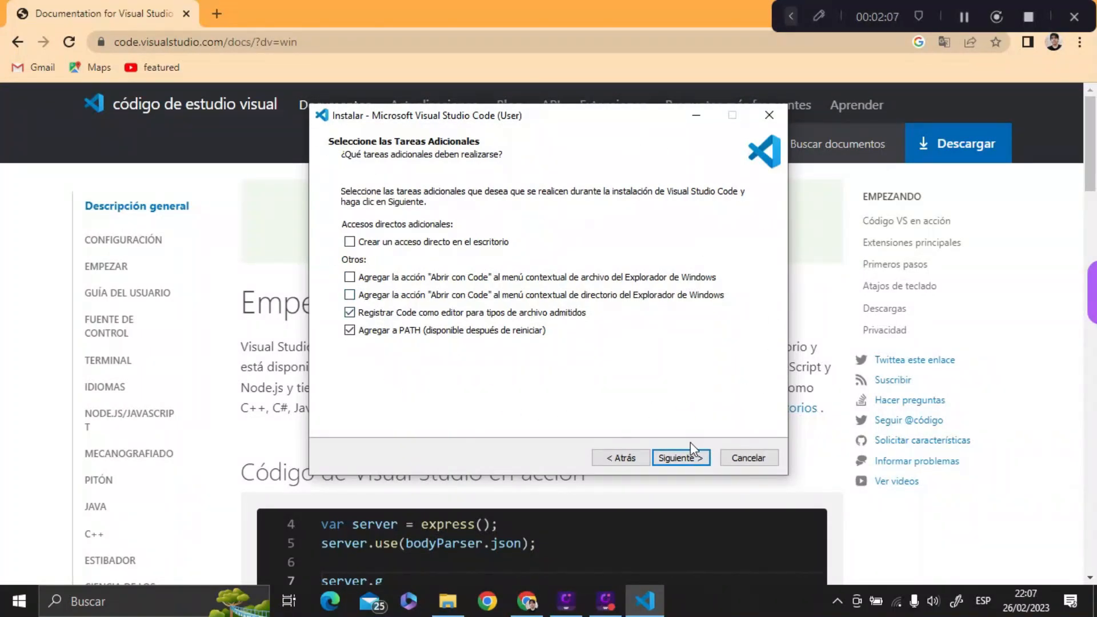
{"action": "left_click", "coordinate": [687, 460]}
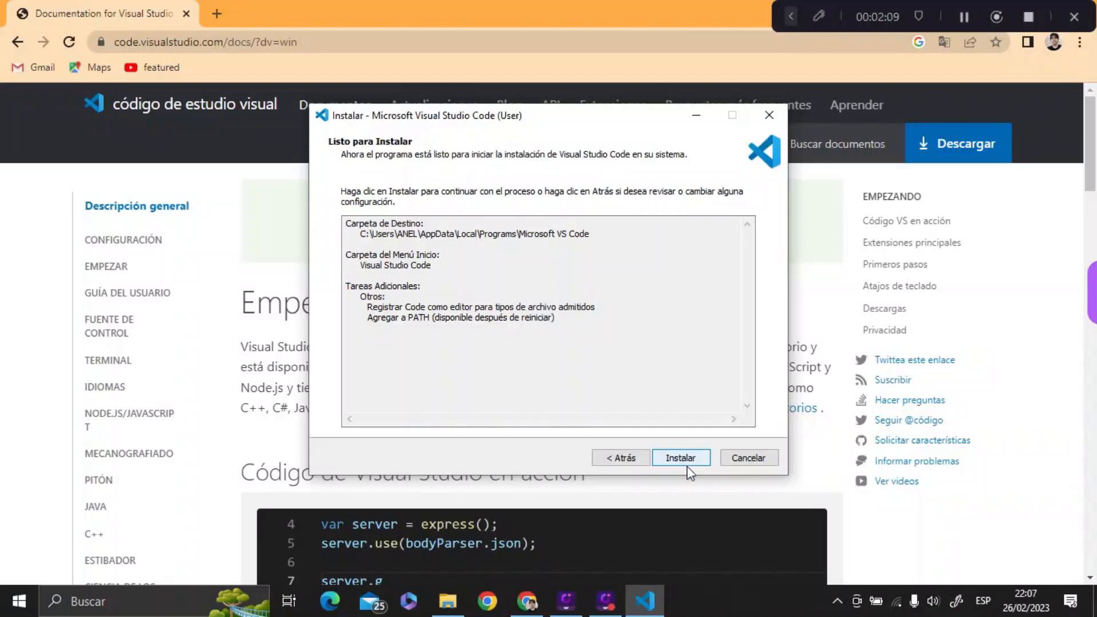
{"action": "left_click", "coordinate": [687, 460]}
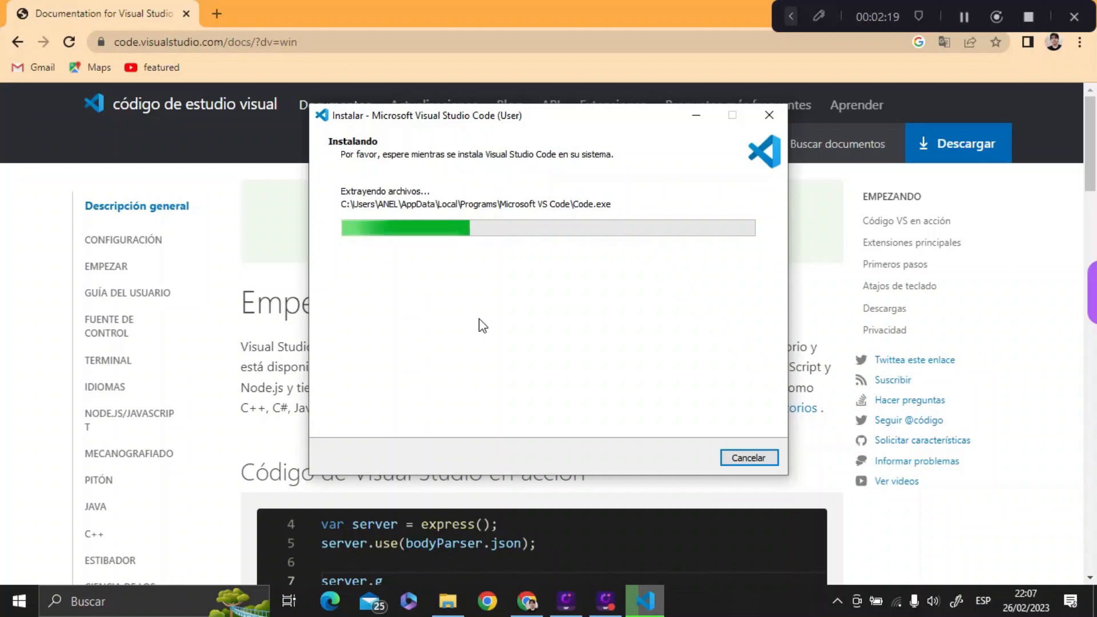
{"action": "left_click", "coordinate": [962, 17]}
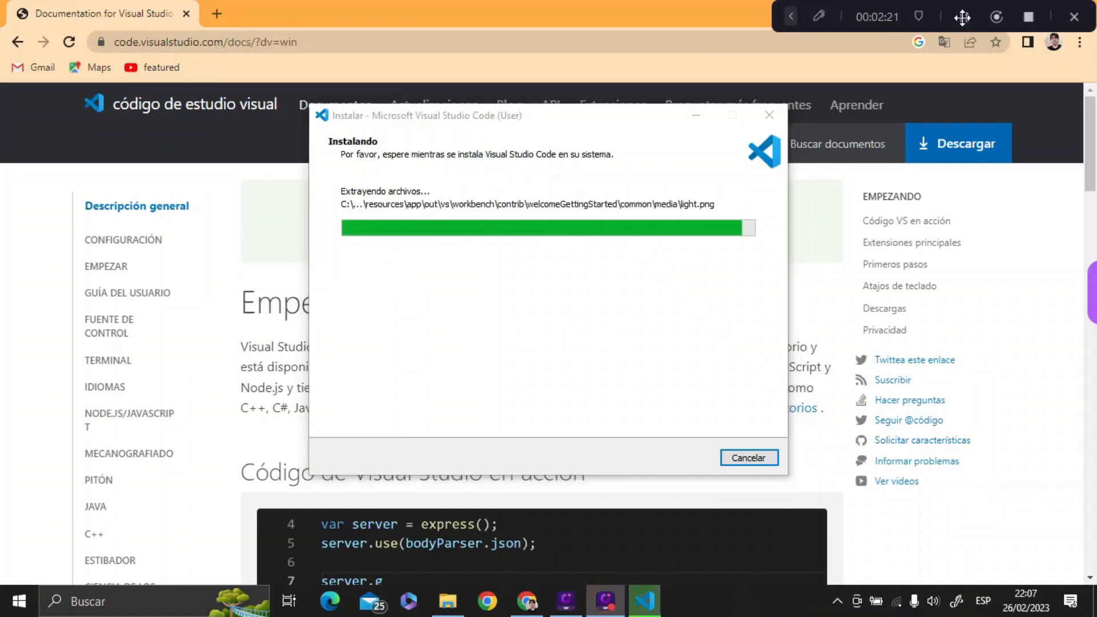
{"action": "left_click", "coordinate": [765, 317]}
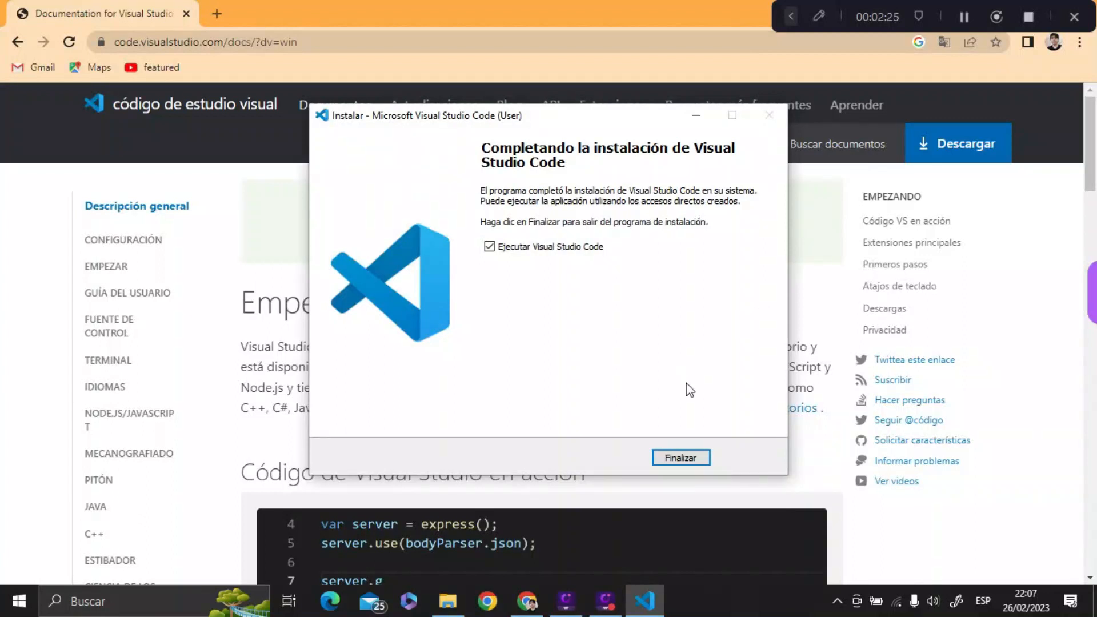
Step: Finish the setup with Ejecutar Visual Studio Code enabled and switch to the Visual Studio Code window
{"action": "left_click", "coordinate": [681, 458]}
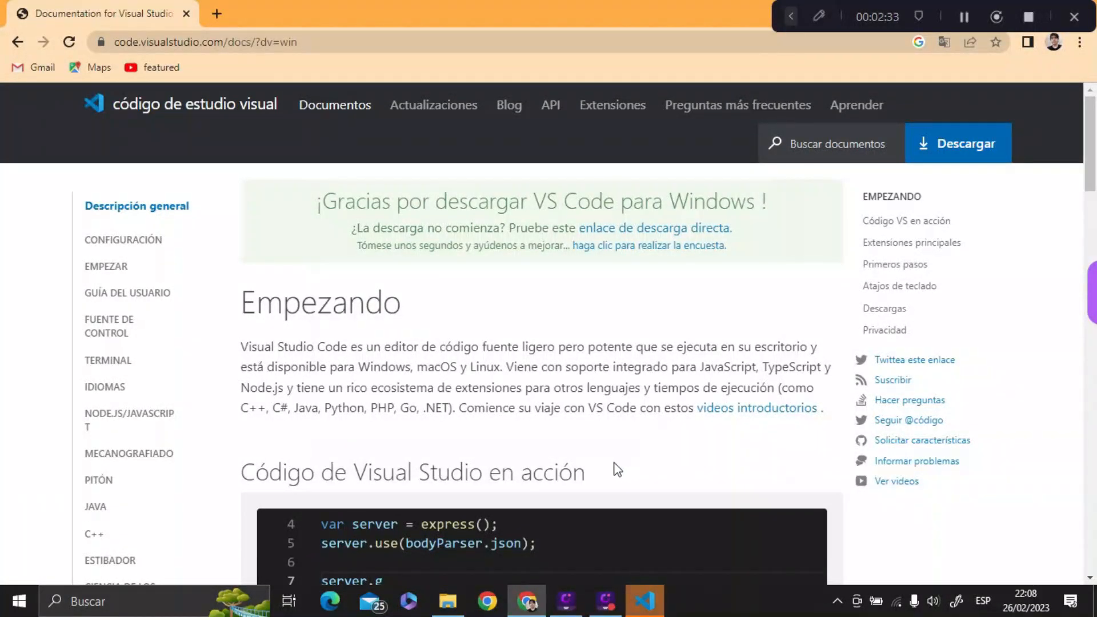
{"action": "mouse_move", "coordinate": [645, 599]}
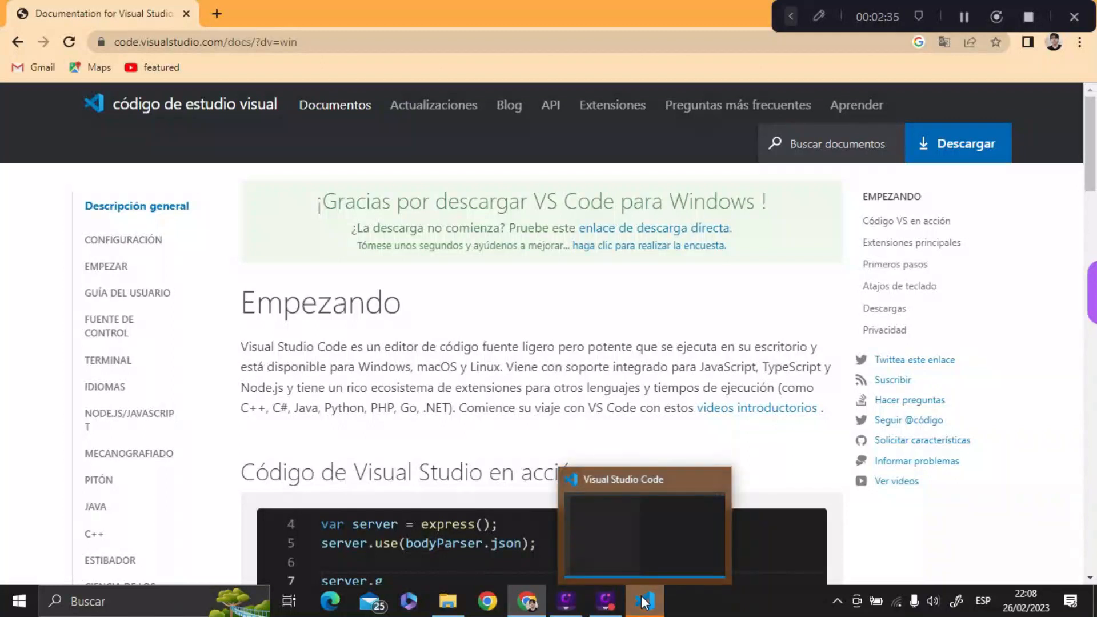
{"action": "left_click", "coordinate": [643, 599]}
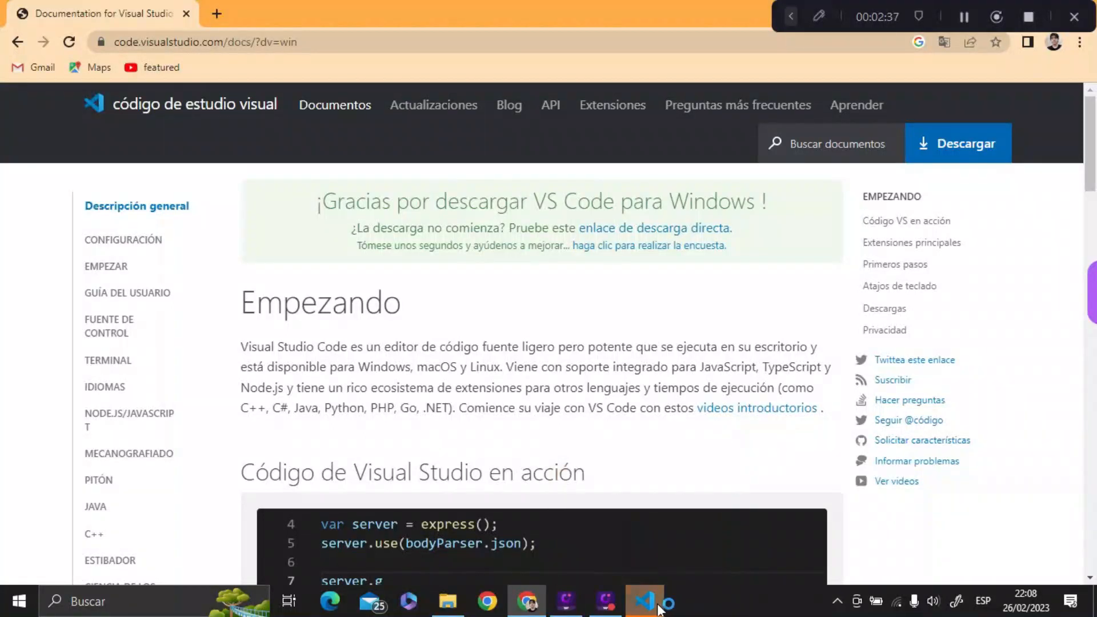
{"action": "left_click", "coordinate": [657, 608]}
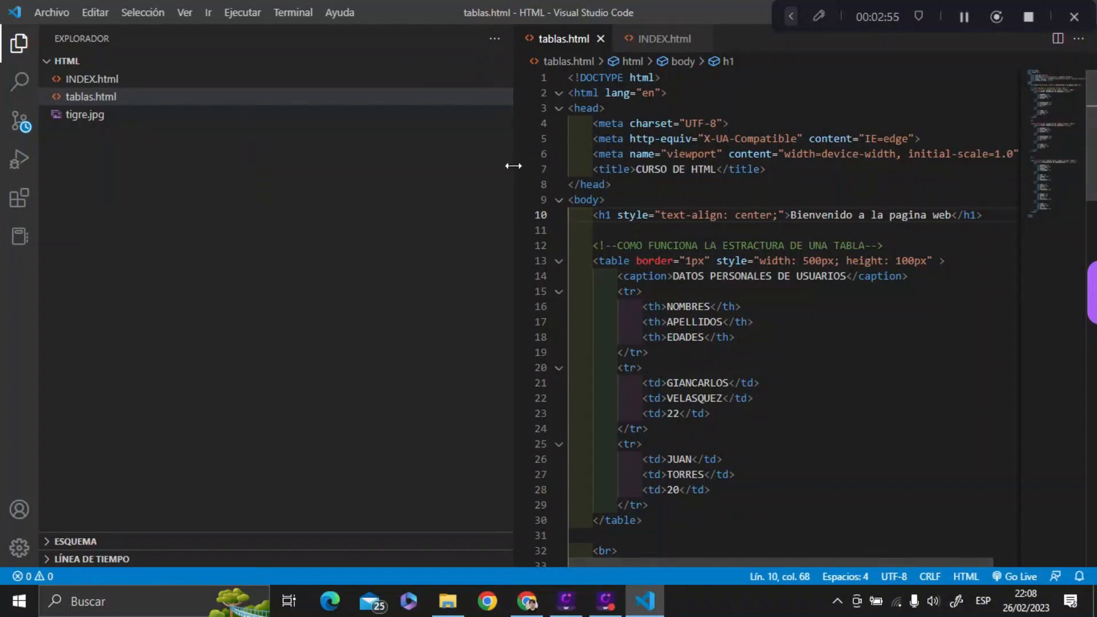
Step: Narrow the file explorer pane and open the HTML folder from the Desktop as the working folder
{"action": "left_click_drag", "start_coordinate": [514, 170], "coordinate": [193, 174]}
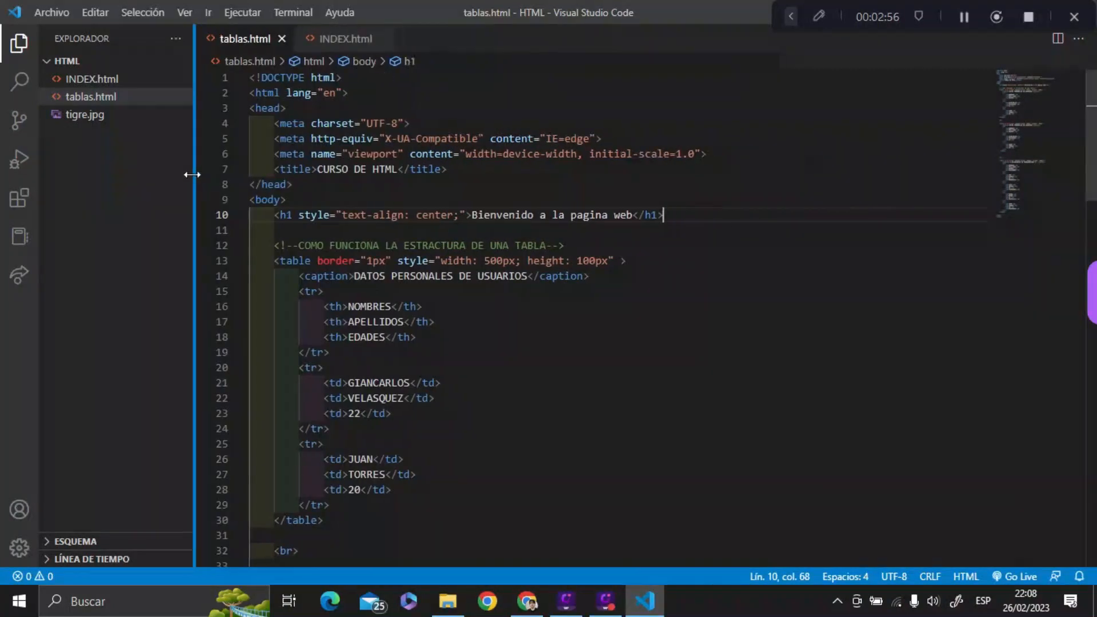
{"action": "left_click", "coordinate": [57, 11]}
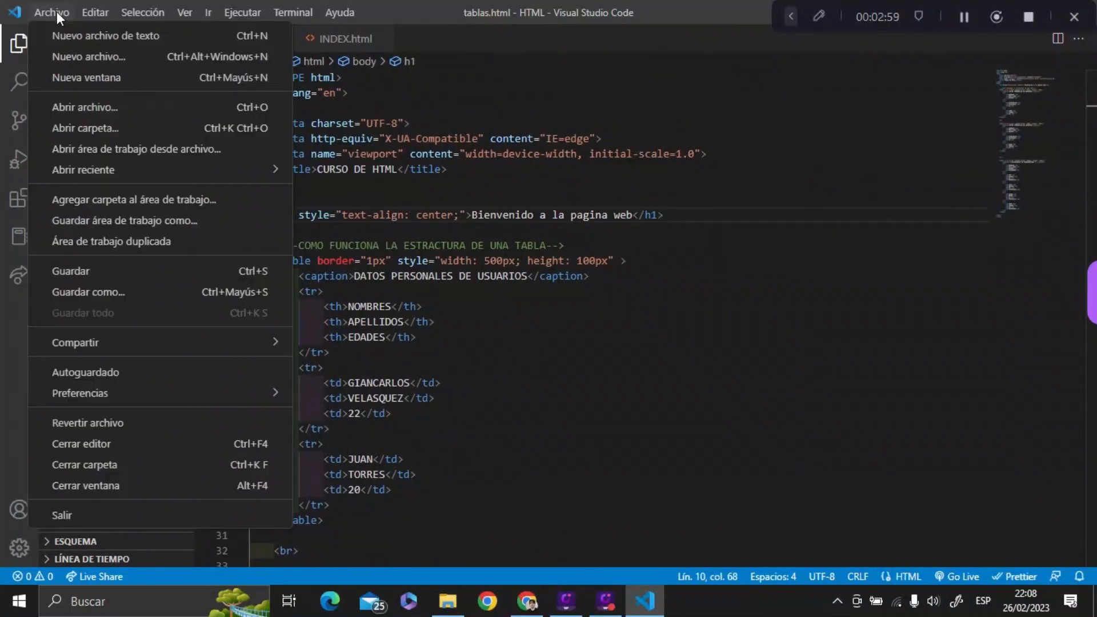
{"action": "left_click", "coordinate": [118, 128]}
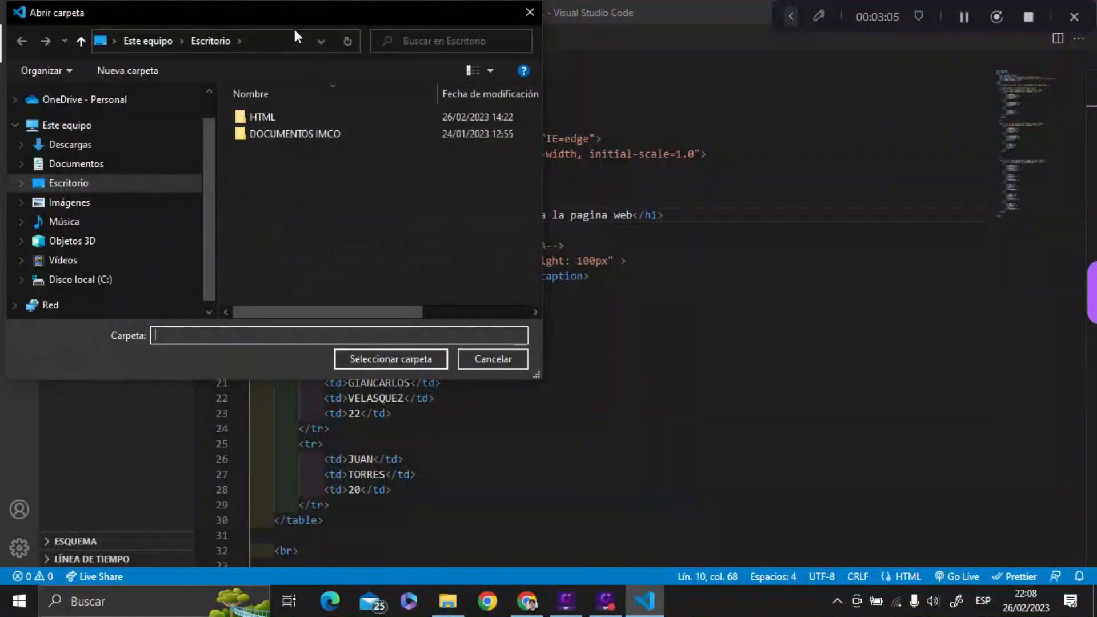
{"action": "left_click_drag", "start_coordinate": [303, 12], "coordinate": [308, 48]}
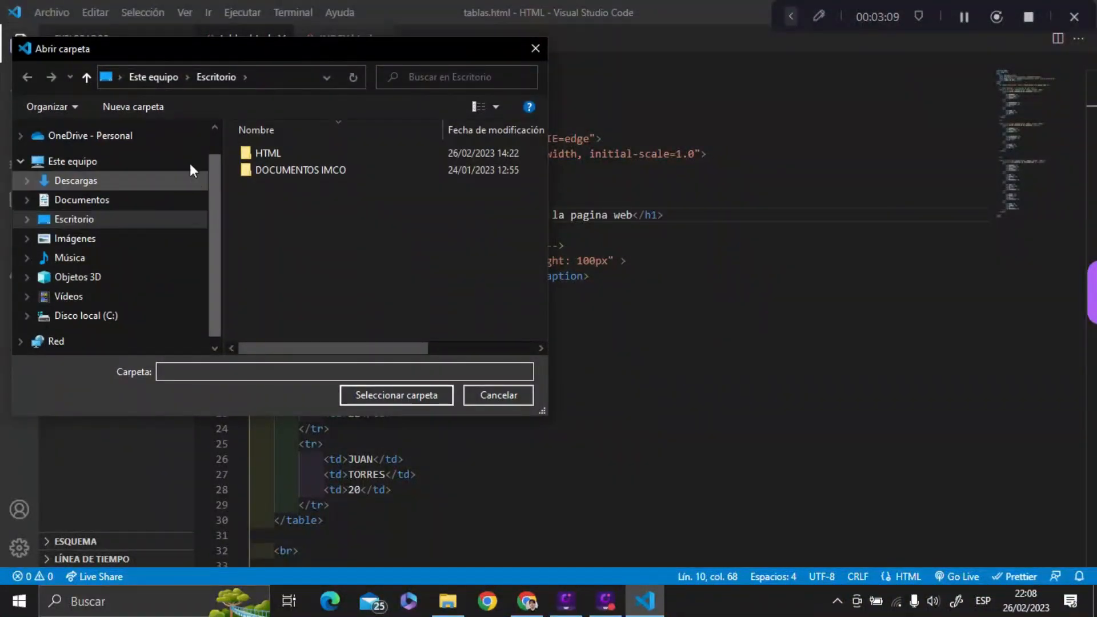
{"action": "left_click", "coordinate": [269, 150]}
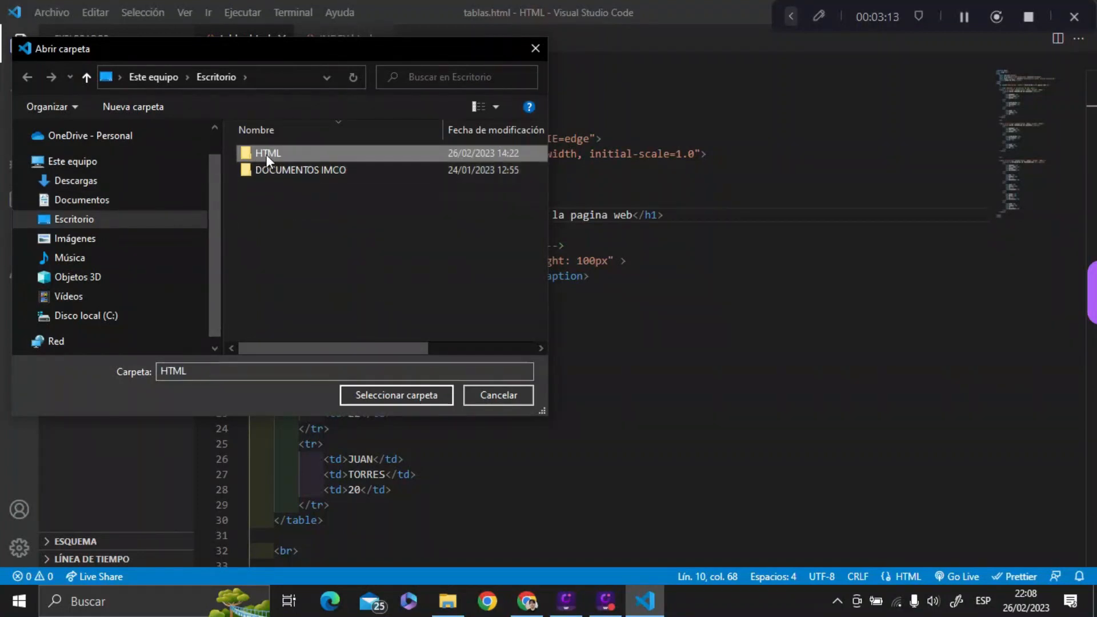
{"action": "left_click", "coordinate": [395, 394]}
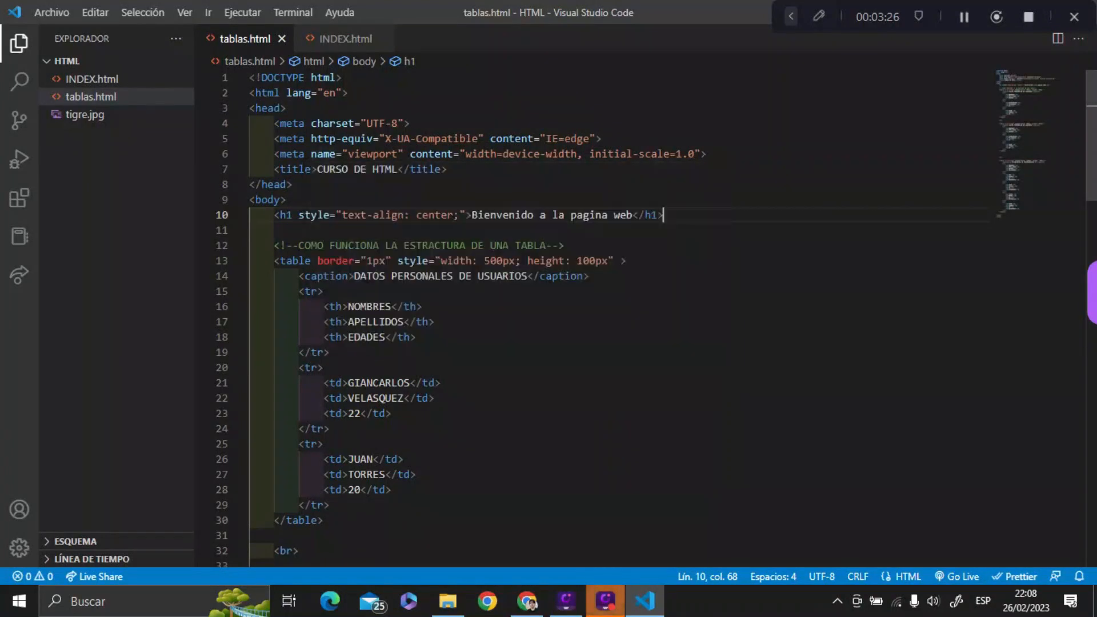
Step: Show the installed extensions in a wider pane and examine the details page of the Live Server extension
{"action": "left_click", "coordinate": [21, 205]}
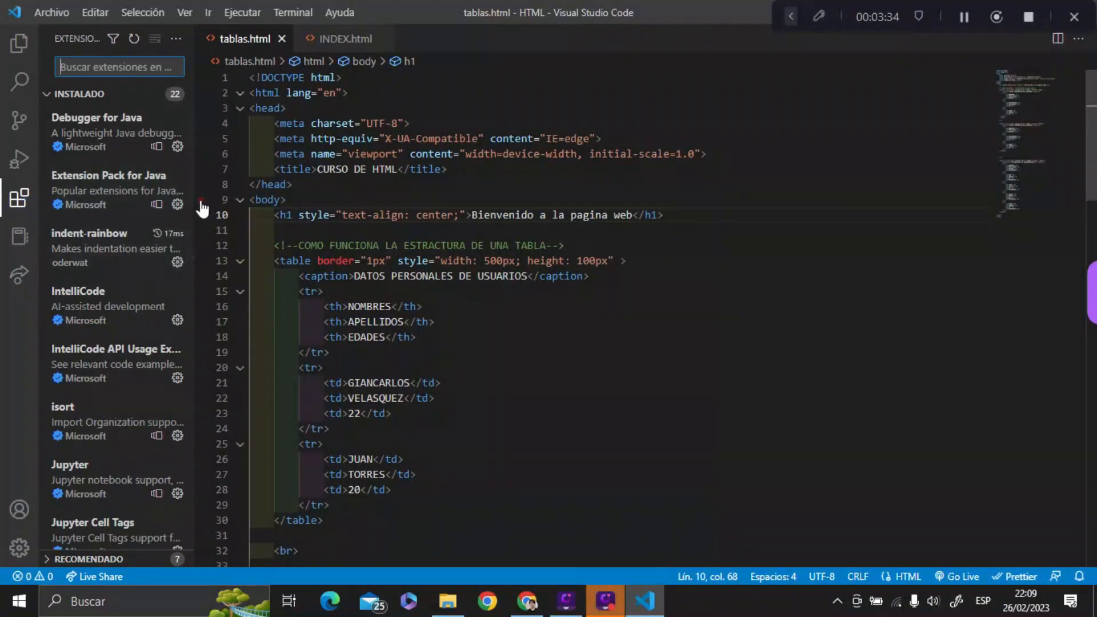
{"action": "left_click_drag", "start_coordinate": [195, 209], "coordinate": [344, 212]}
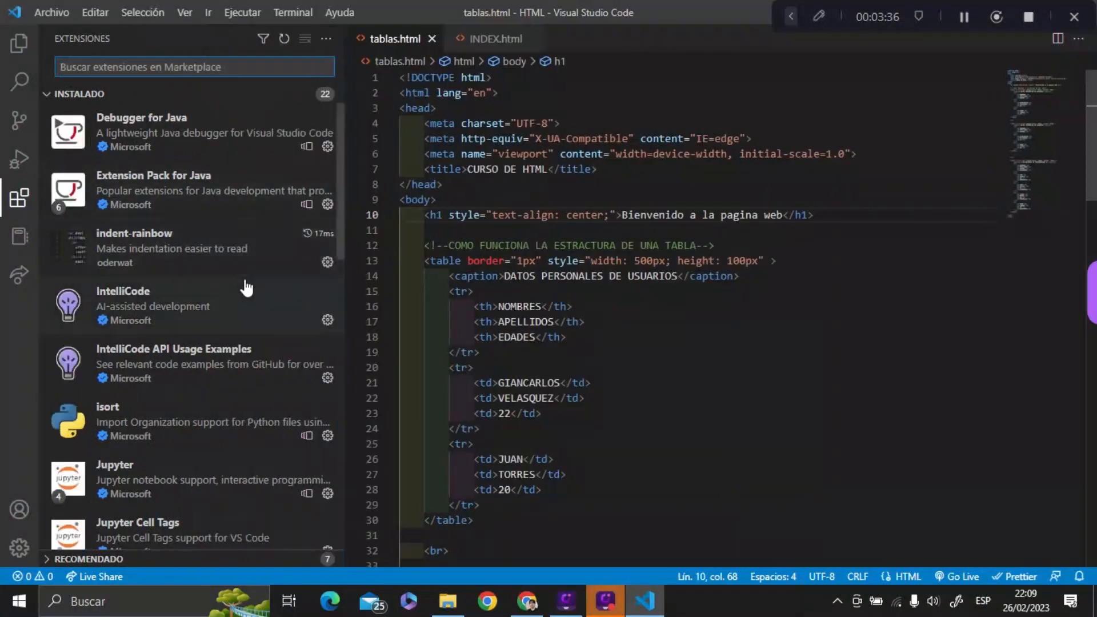
{"action": "scroll", "coordinate": [246, 288], "scroll_direction": "down", "scroll_amount": 8}
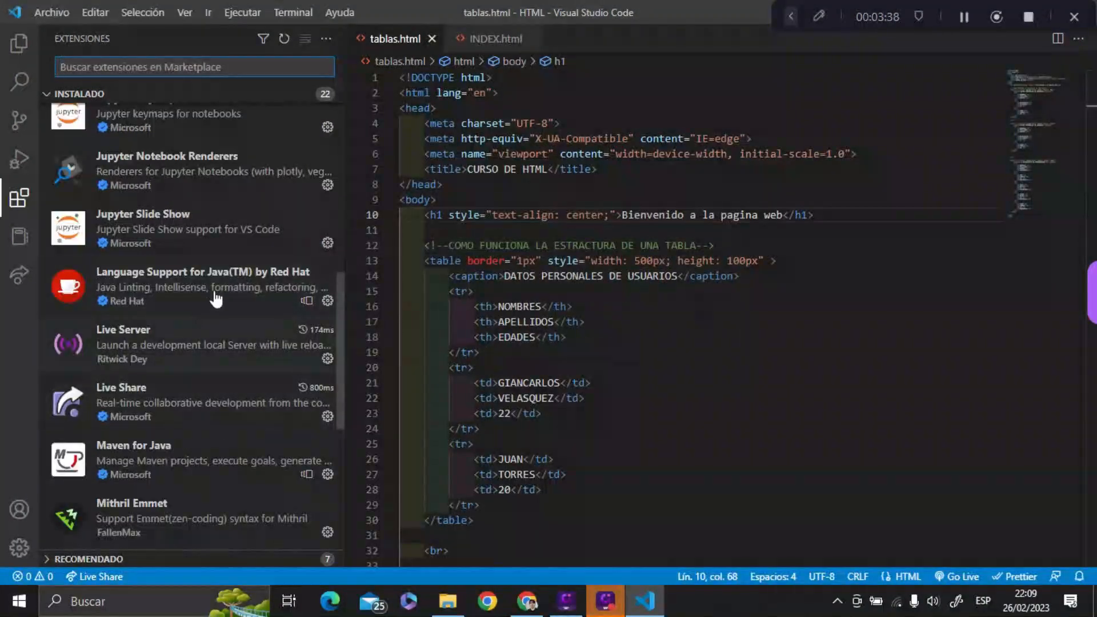
{"action": "left_click", "coordinate": [172, 351]}
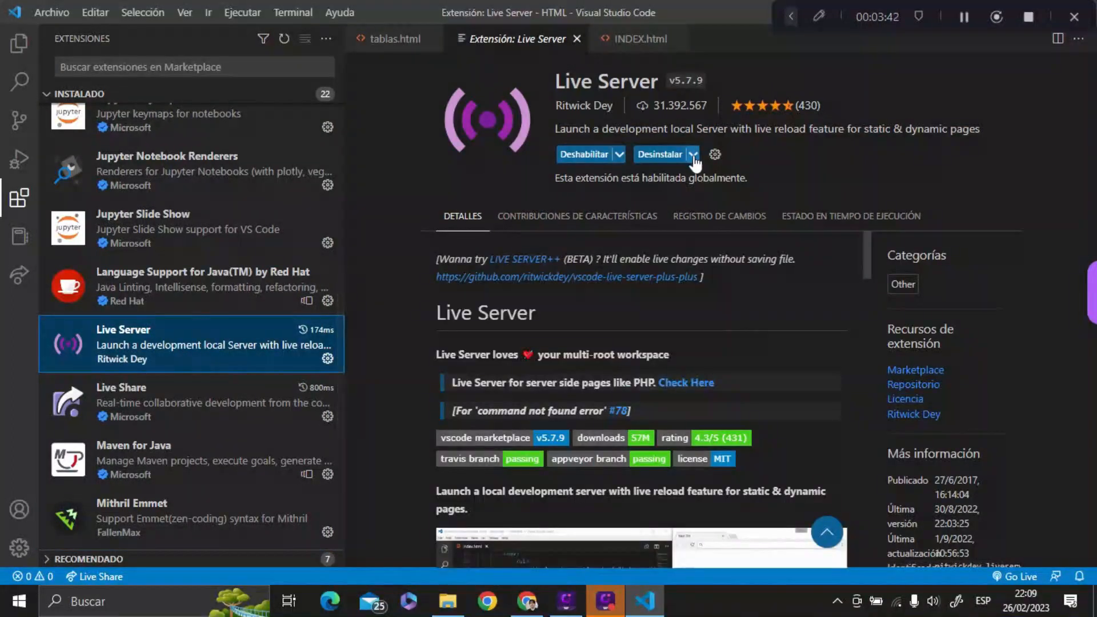
{"action": "scroll", "coordinate": [689, 254], "scroll_direction": "down", "scroll_amount": 3}
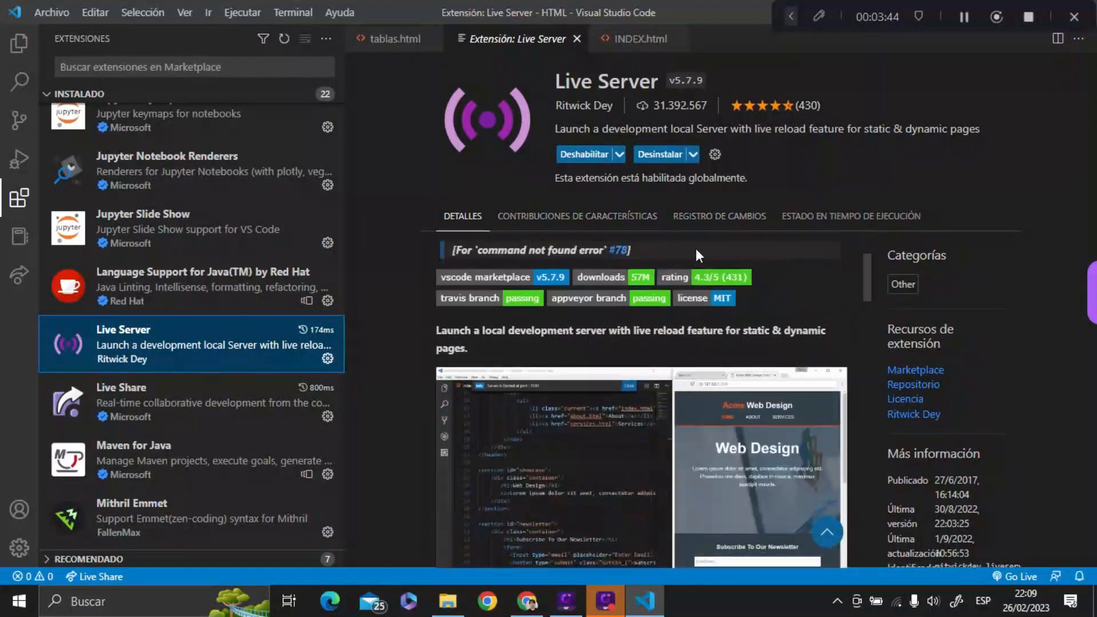
{"action": "scroll", "coordinate": [715, 280], "scroll_direction": "down", "scroll_amount": 2}
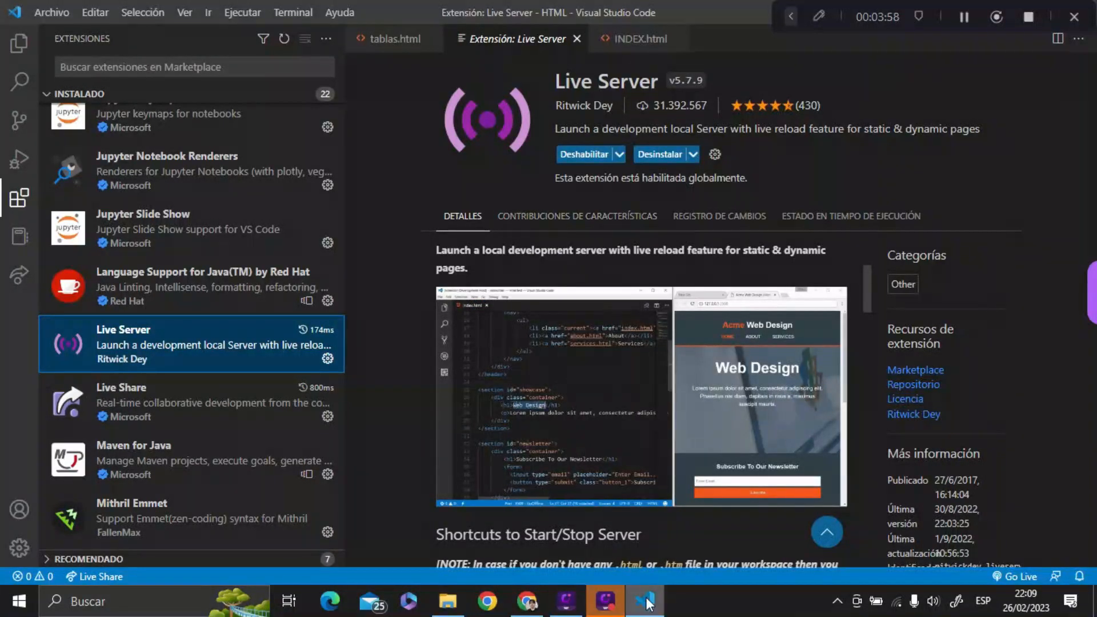
Step: Open the details page of the installed Mithril Emmet extension and examine its description and screenshot
{"action": "scroll", "coordinate": [226, 343], "scroll_direction": "down", "scroll_amount": 1}
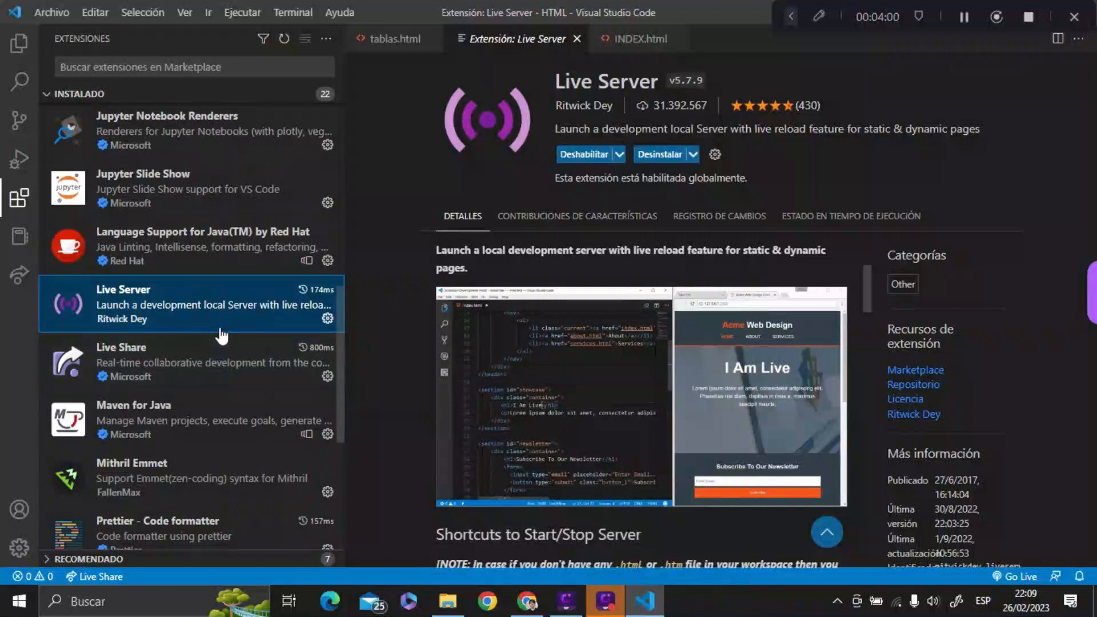
{"action": "left_click", "coordinate": [166, 484]}
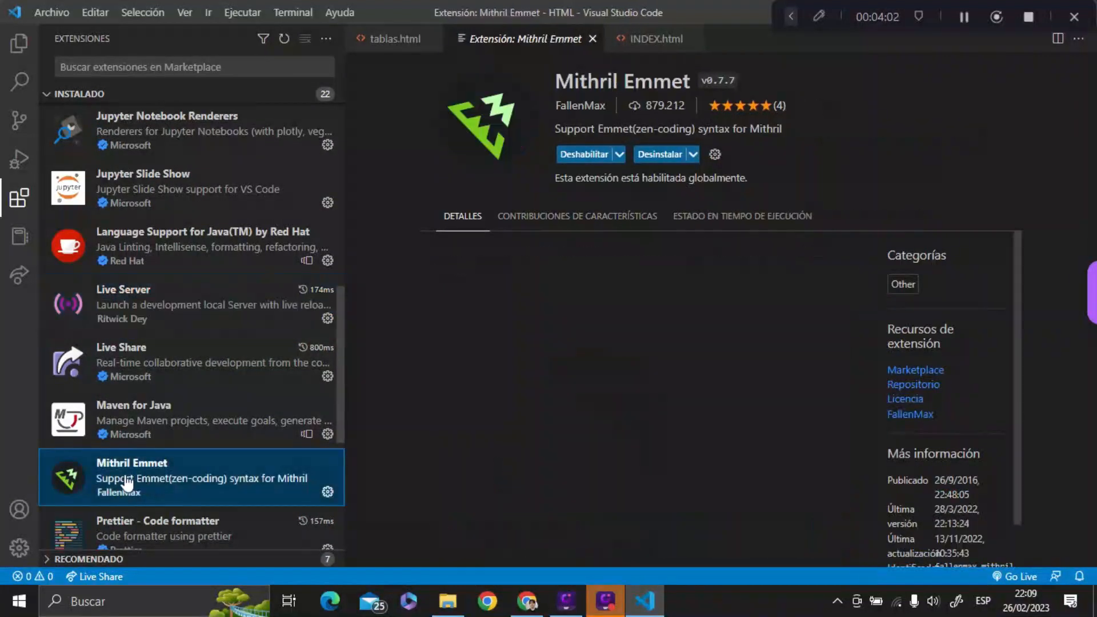
{"action": "scroll", "coordinate": [789, 455], "scroll_direction": "down", "scroll_amount": 2}
{"action": "scroll", "coordinate": [665, 353], "scroll_direction": "down", "scroll_amount": 2}
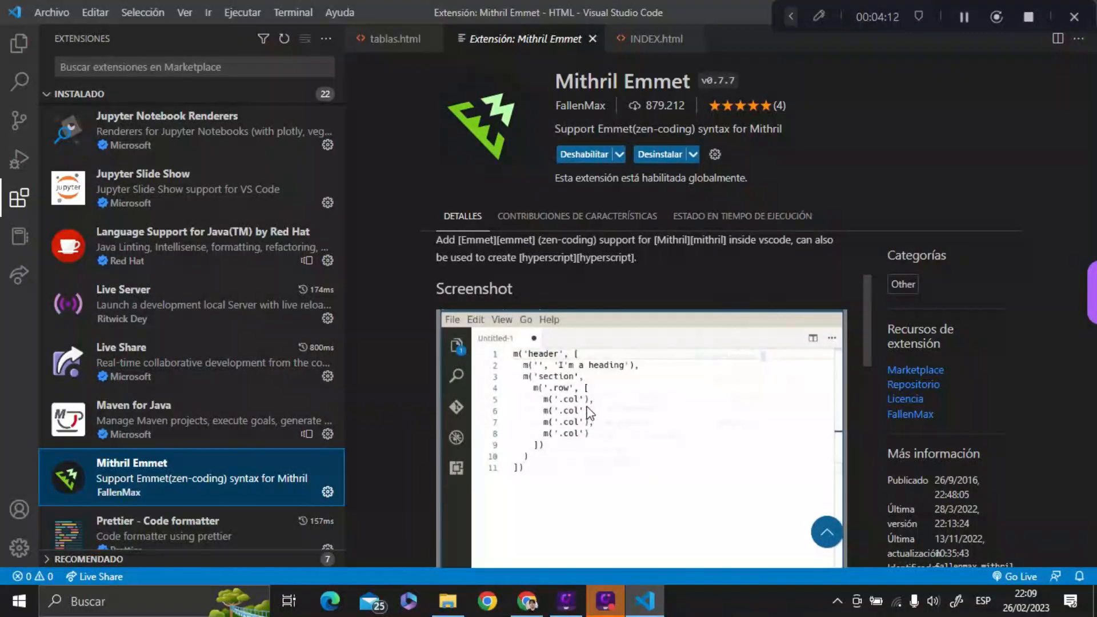
{"action": "left_click", "coordinate": [964, 17]}
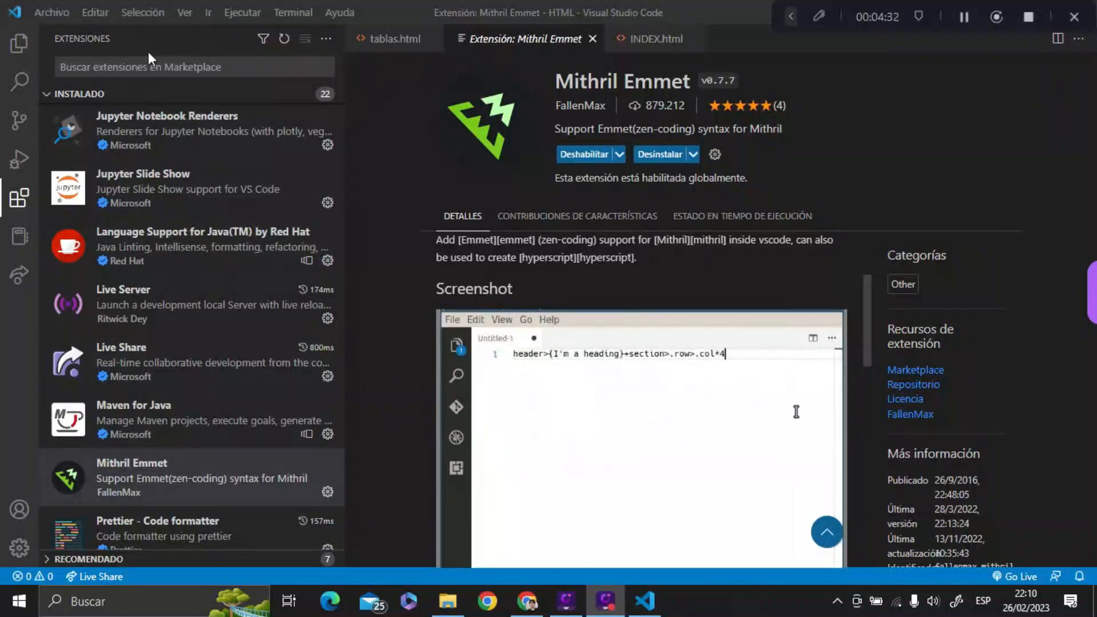
Step: Create index2.html in the HTML project folder and insert the HTML boilerplate with the Emmet ! abbreviation
{"action": "left_click", "coordinate": [19, 43]}
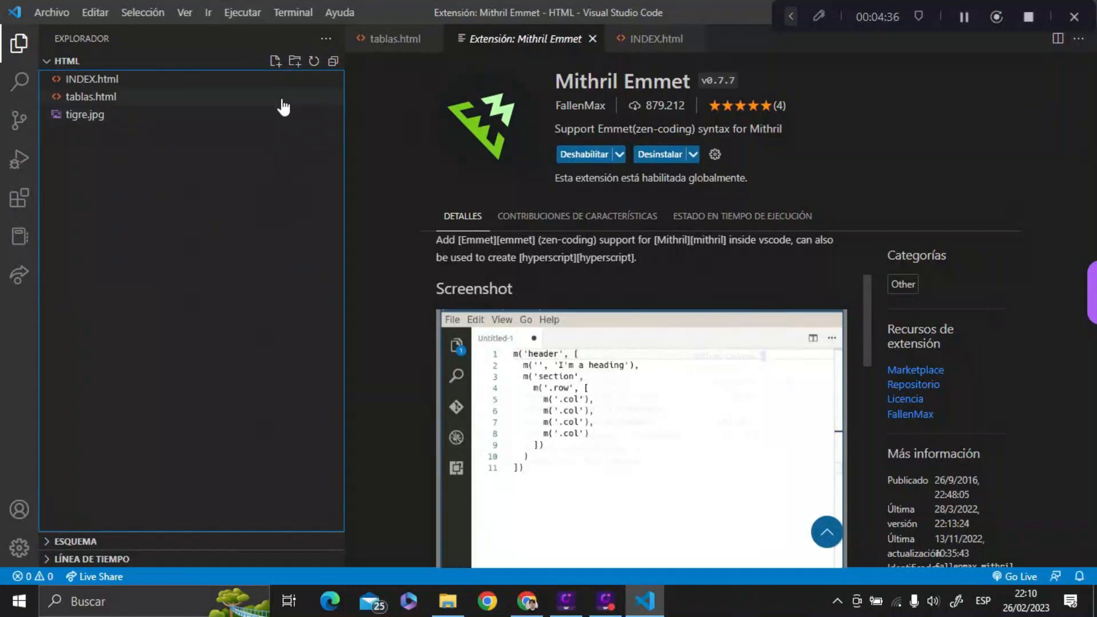
{"action": "left_click", "coordinate": [274, 62]}
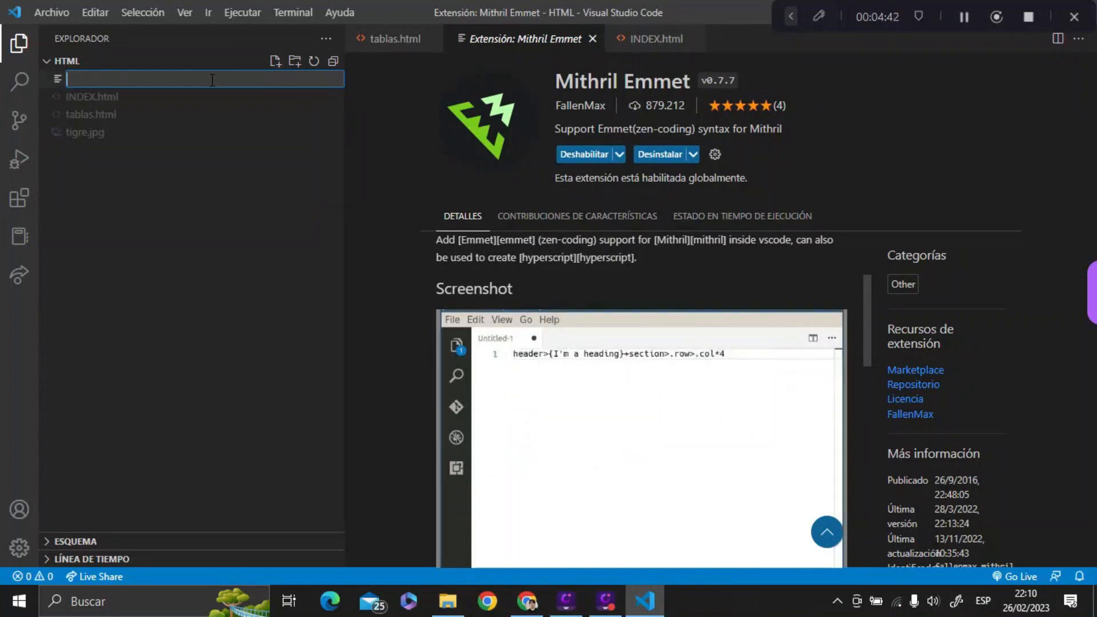
{"action": "type", "text": "p"}
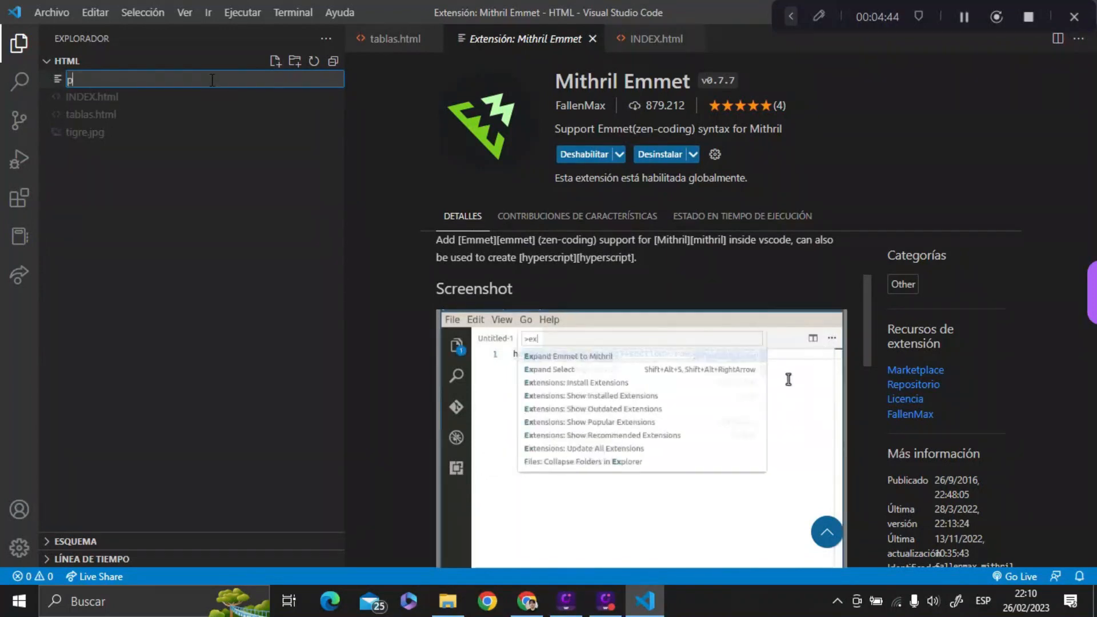
{"action": "key", "text": "BackSpace"}
{"action": "type", "text": "inde"}
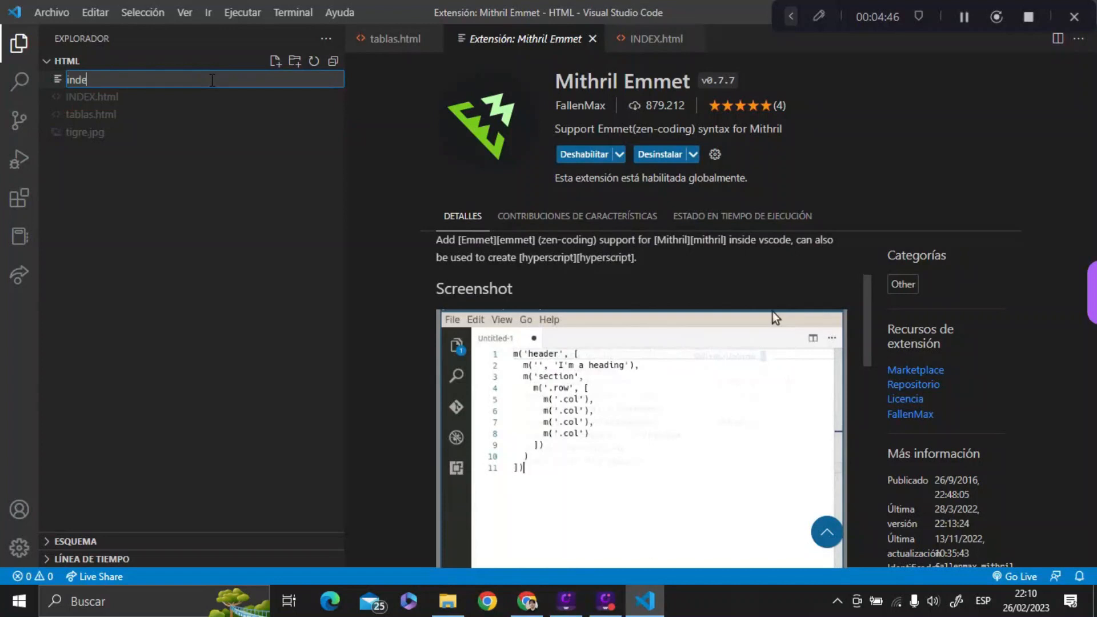
{"action": "type", "text": "zx2"}
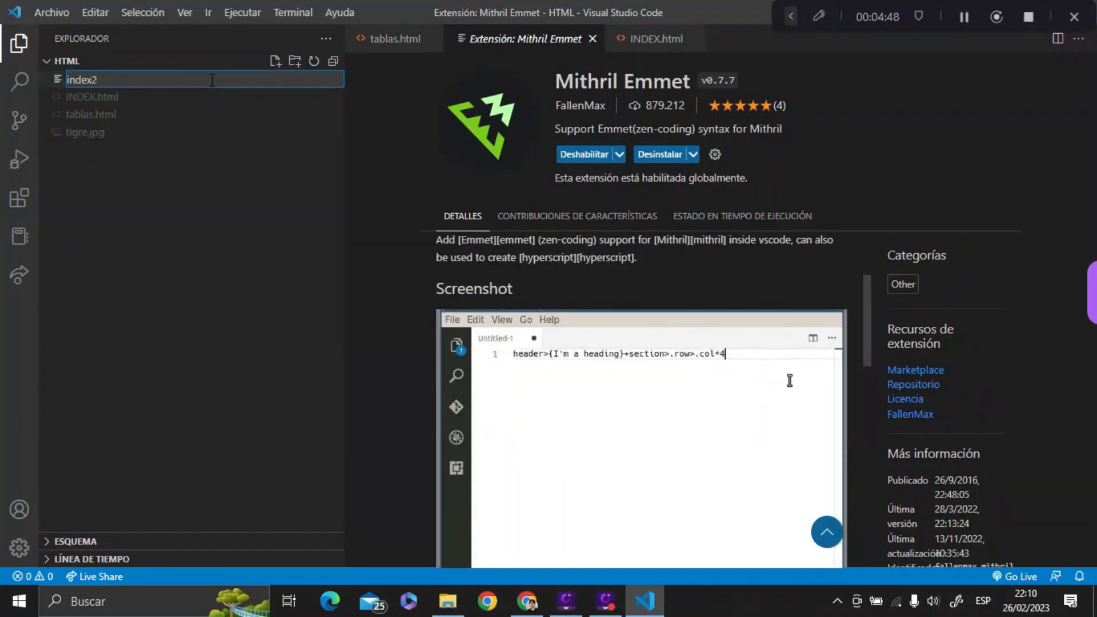
{"action": "type", "text": ".html"}
{"action": "key", "text": "Return"}
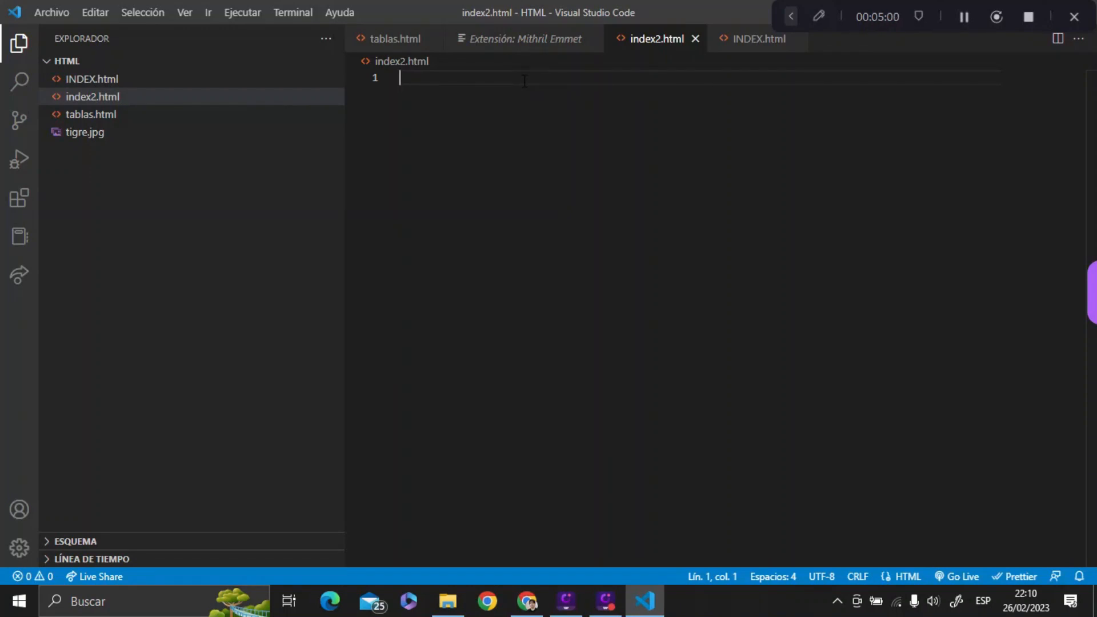
{"action": "type", "text": "!"}
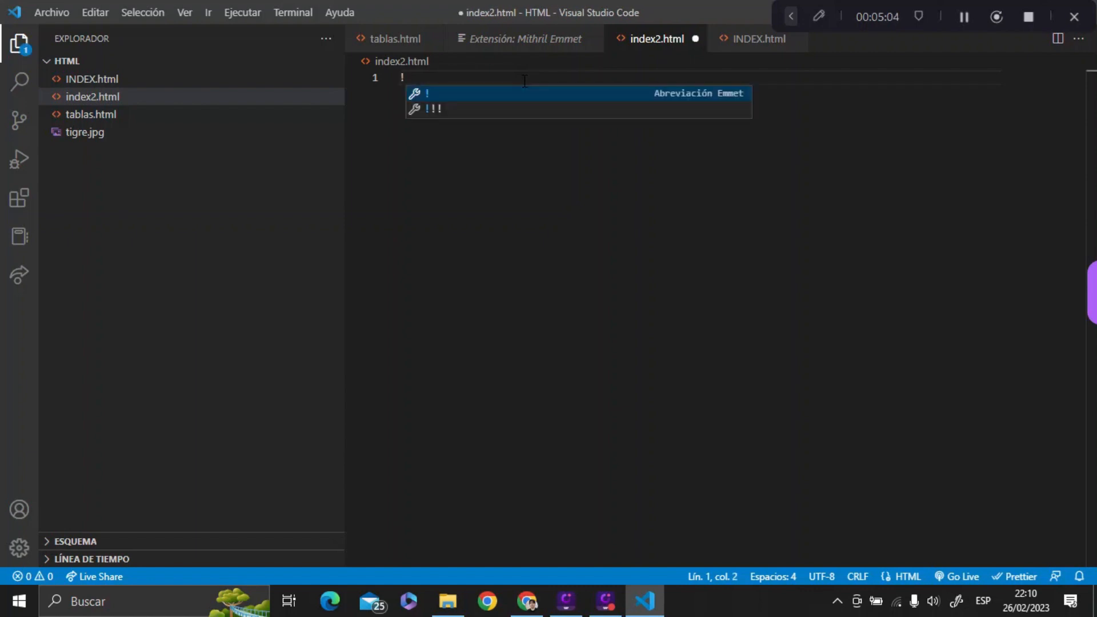
{"action": "left_click", "coordinate": [516, 97]}
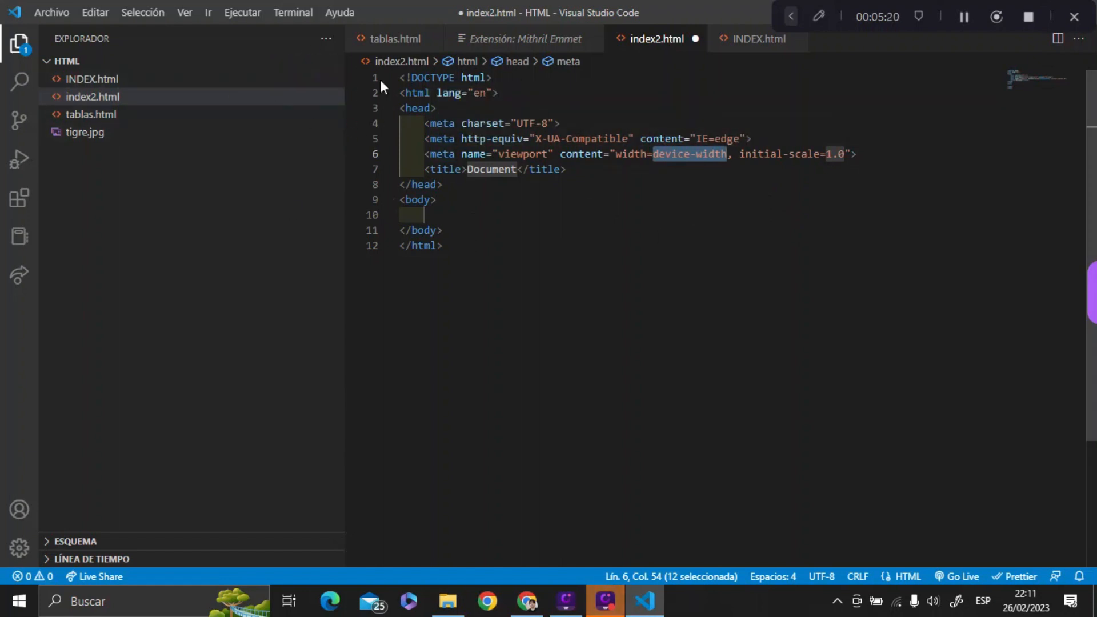
Step: Open INDEX.html from the project folder, launch it in the browser with Live Server, and examine the rendered page
{"action": "left_click", "coordinate": [186, 80]}
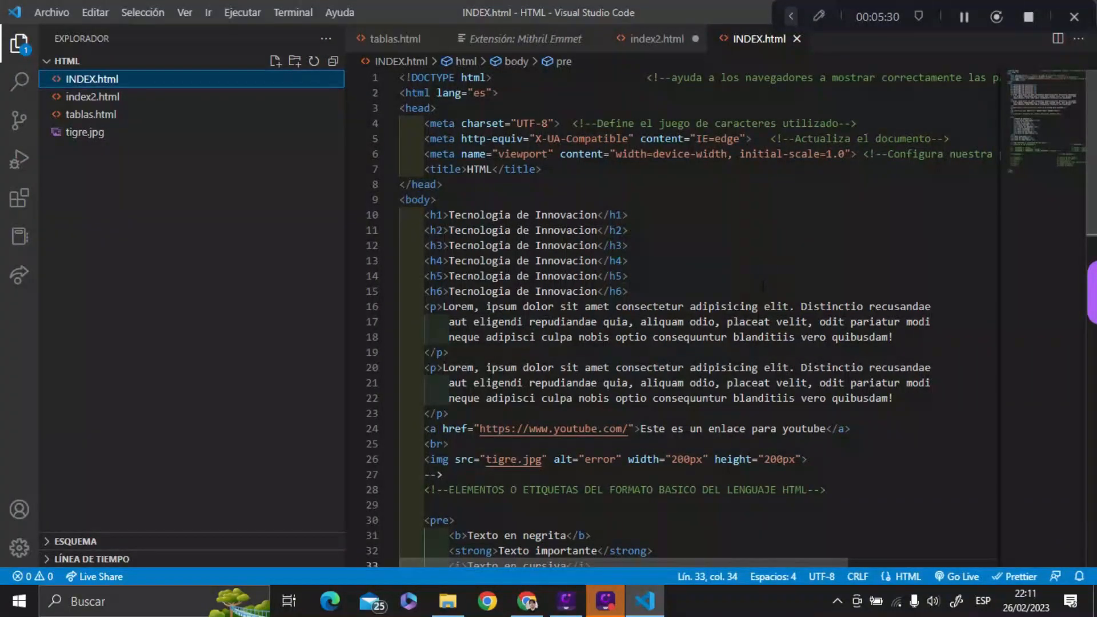
{"action": "scroll", "coordinate": [763, 286], "scroll_direction": "down", "scroll_amount": 2}
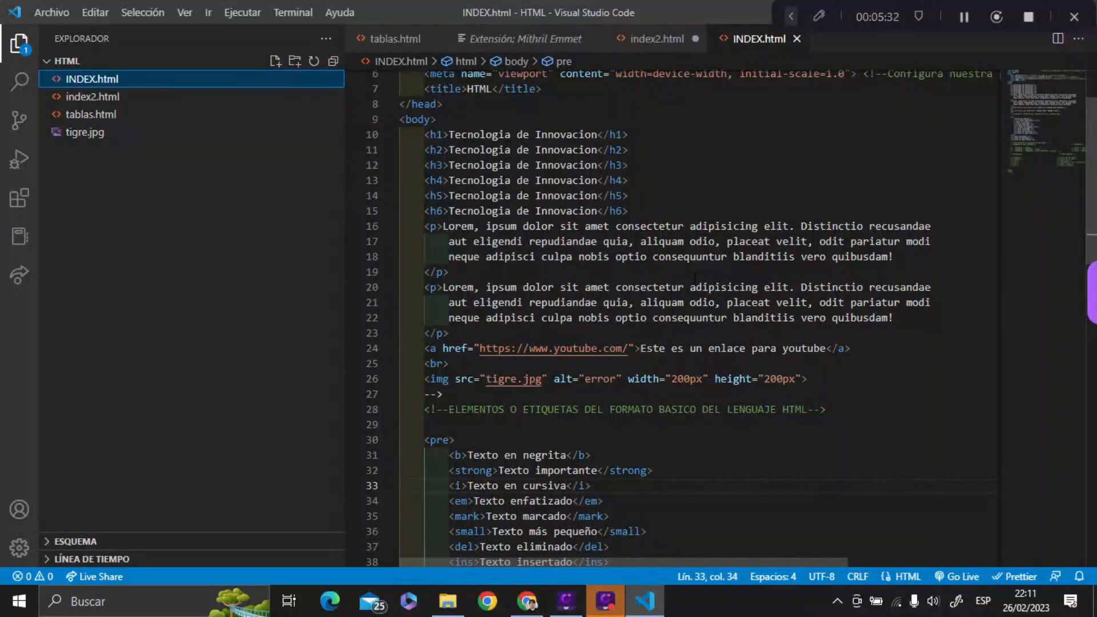
{"action": "scroll", "coordinate": [695, 278], "scroll_direction": "up", "scroll_amount": 2}
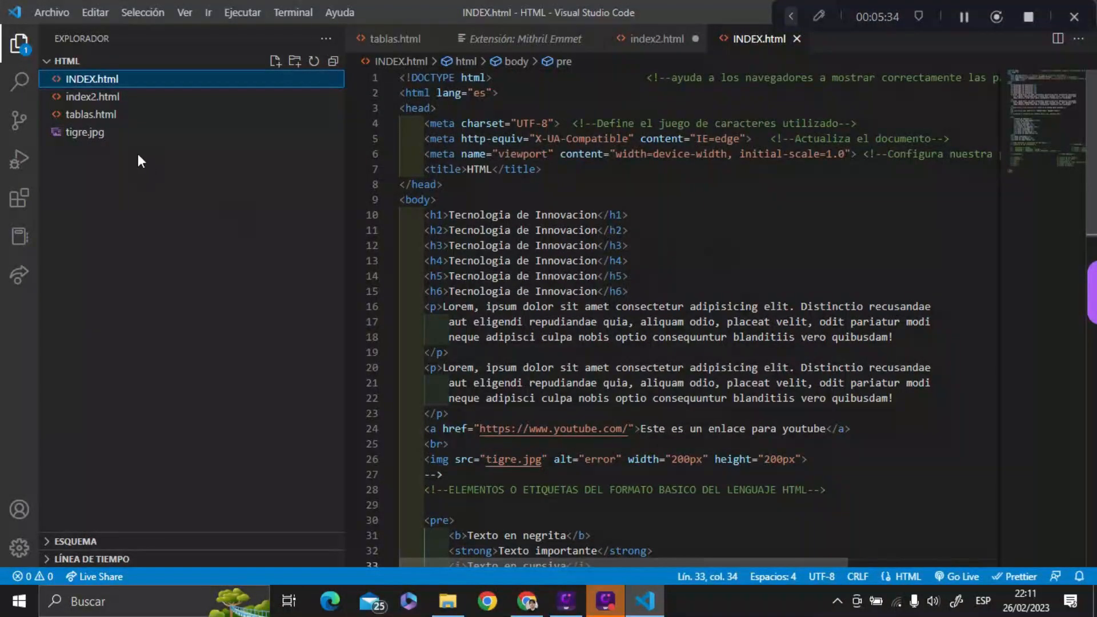
{"action": "scroll", "coordinate": [824, 318], "scroll_direction": "down", "scroll_amount": 5}
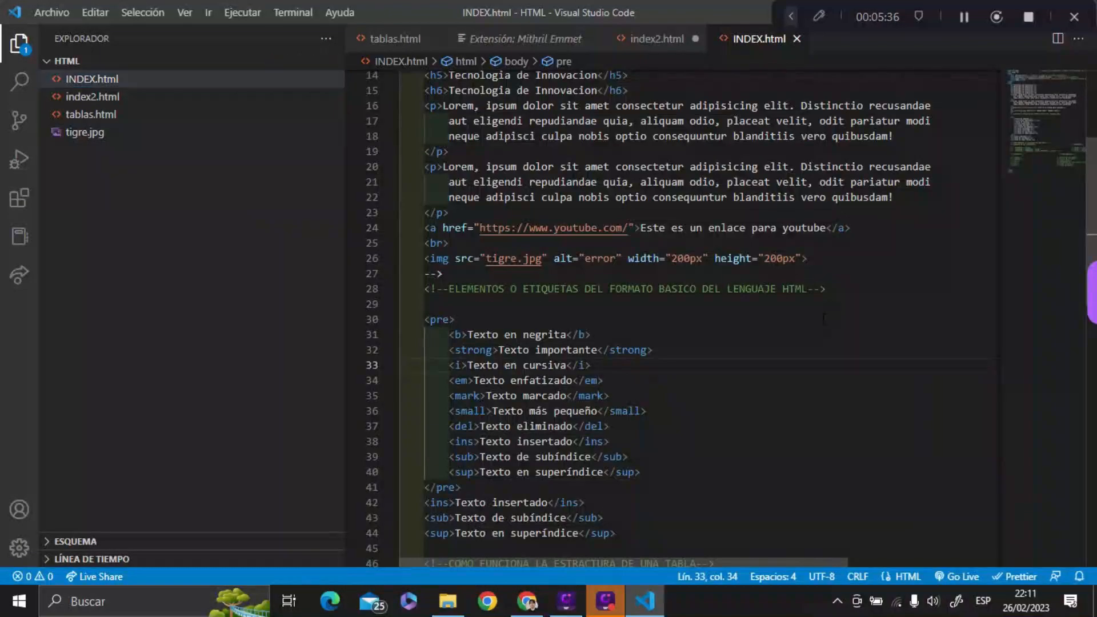
{"action": "right_click", "coordinate": [824, 318]}
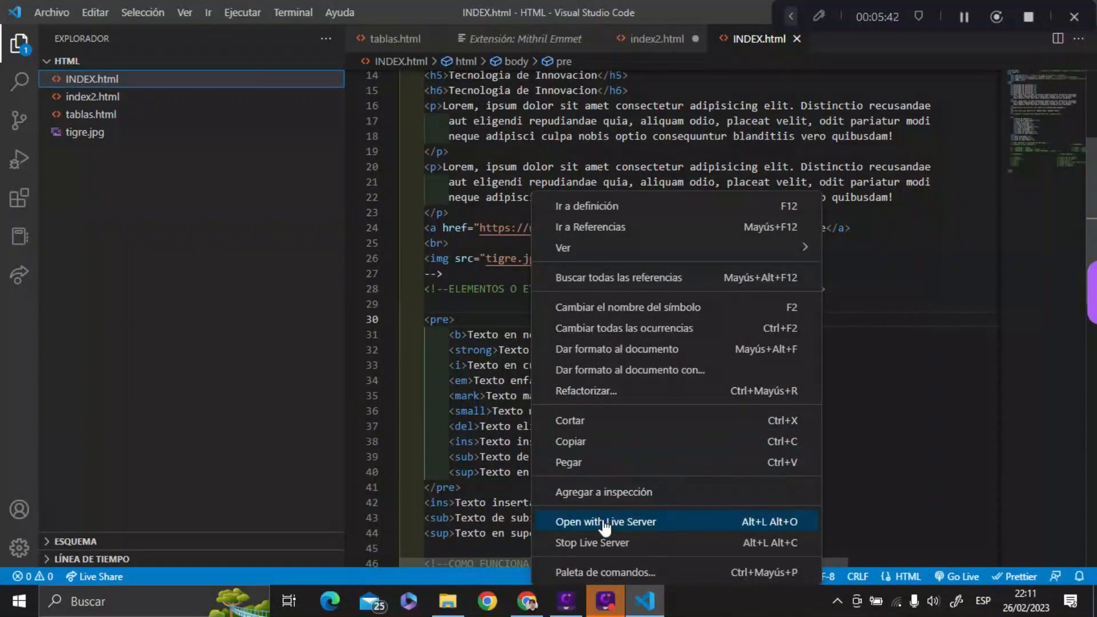
{"action": "left_click", "coordinate": [652, 521]}
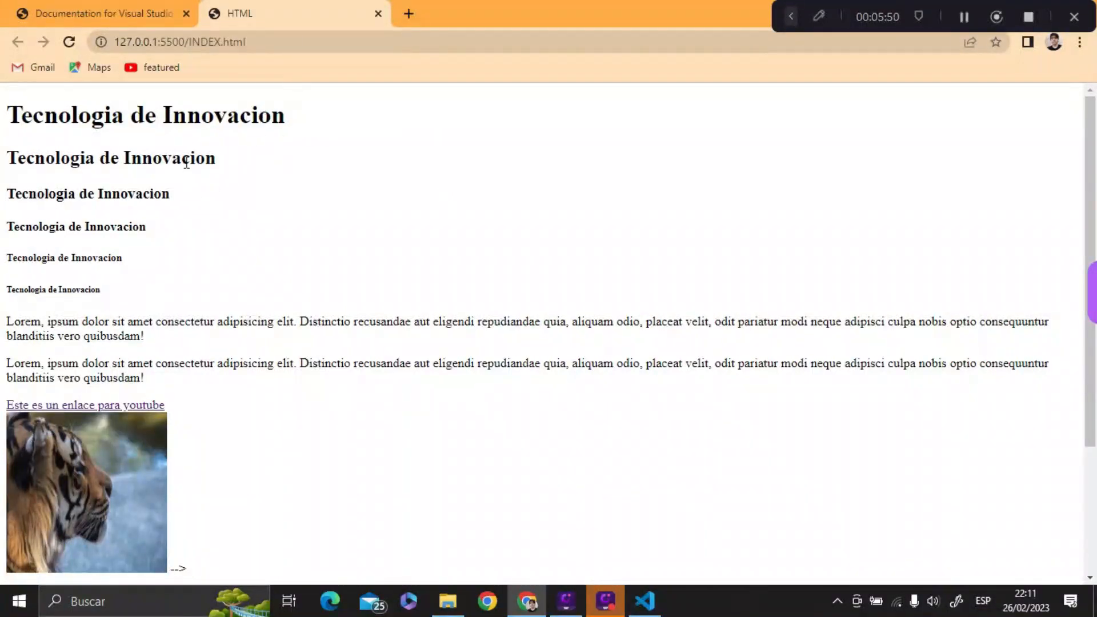
{"action": "left_click_drag", "start_coordinate": [7, 116], "coordinate": [280, 500]}
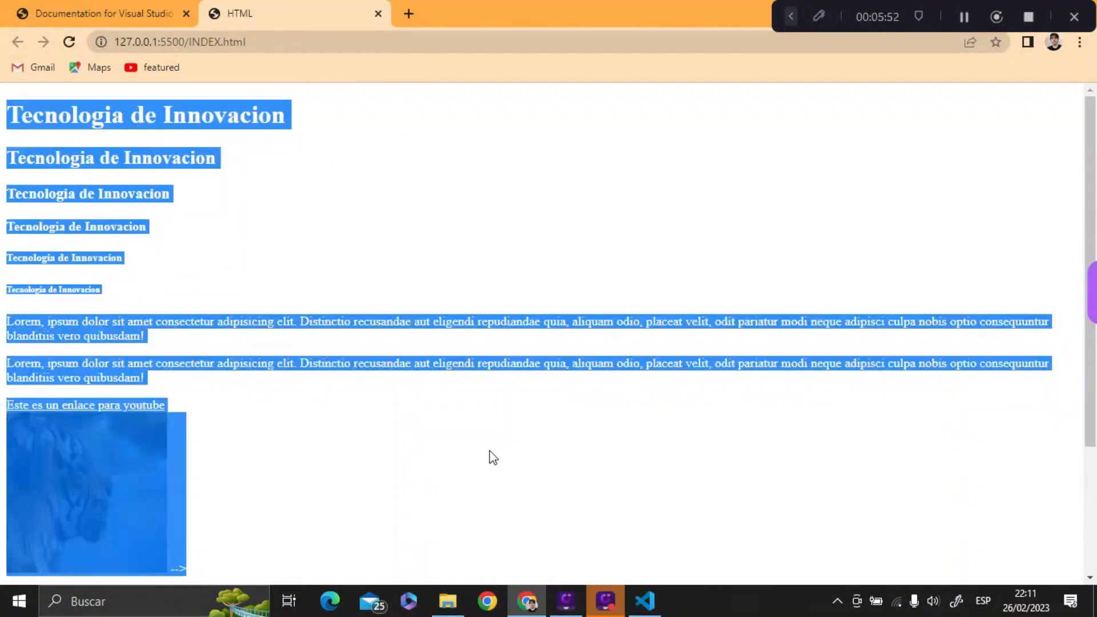
{"action": "left_click", "coordinate": [334, 245]}
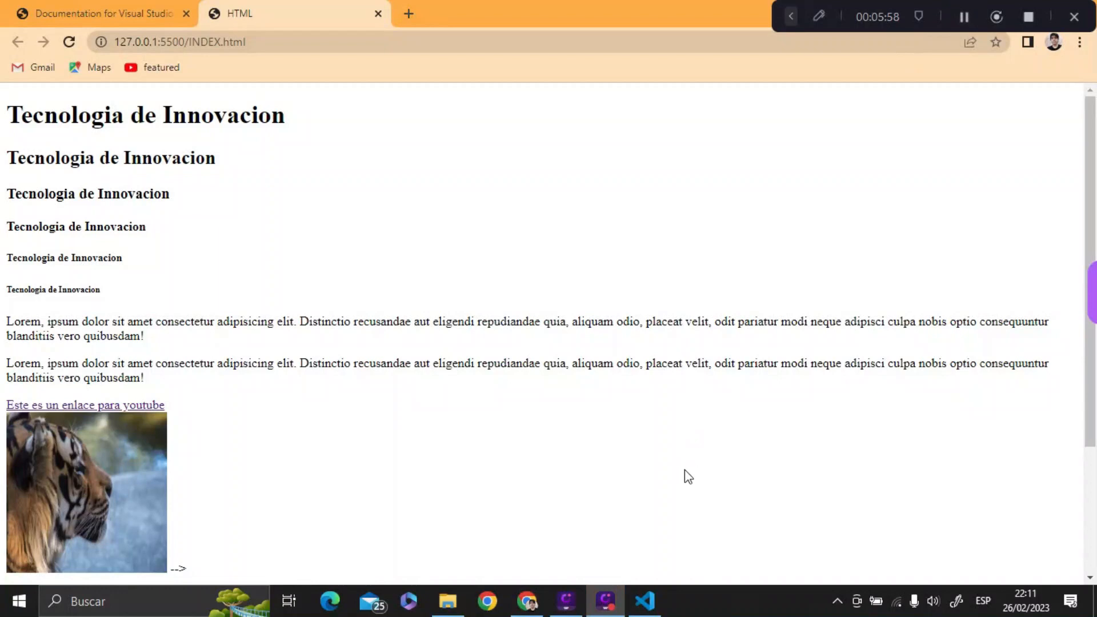
Step: Switch back to Visual Studio Code, restore its window beside the browser page, and narrow the file explorer pane
{"action": "left_click", "coordinate": [656, 599]}
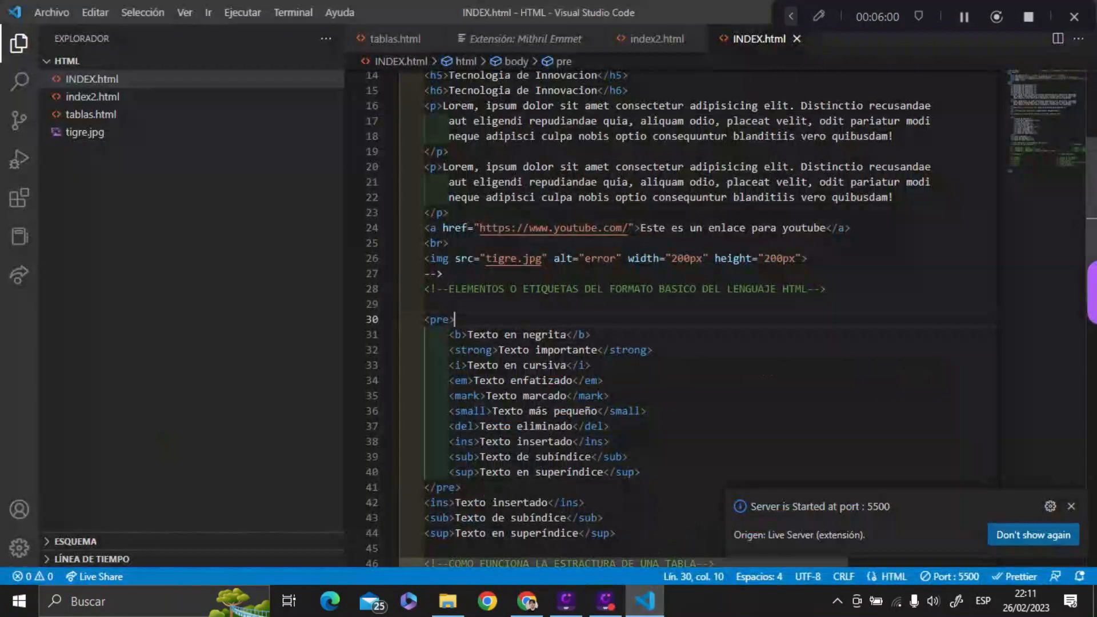
{"action": "scroll", "coordinate": [495, 231], "scroll_direction": "up", "scroll_amount": 5}
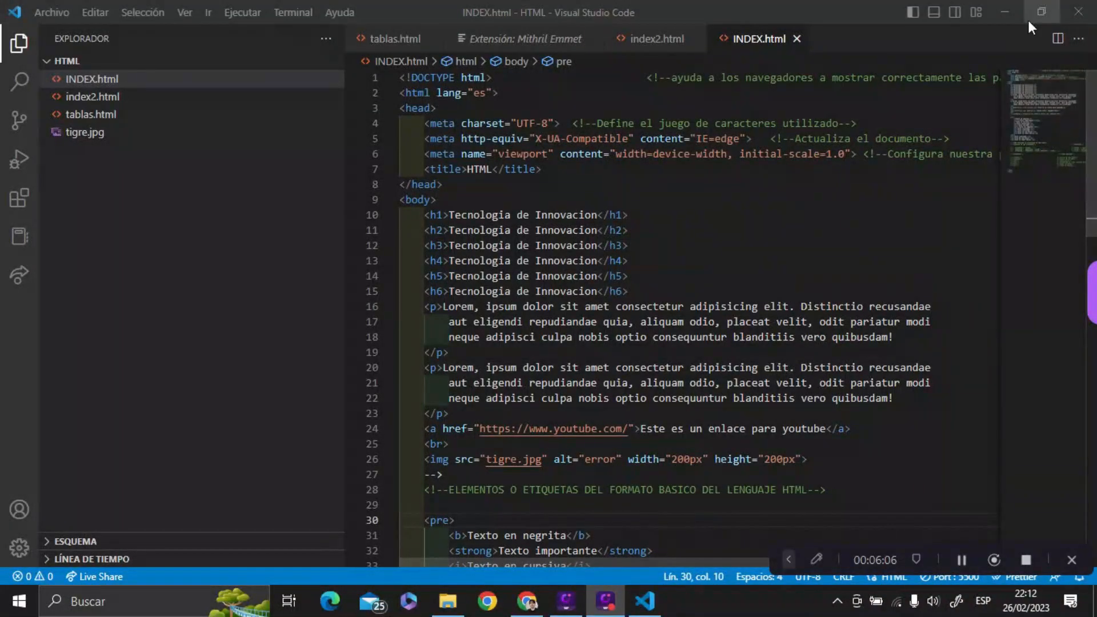
{"action": "left_click", "coordinate": [1038, 8]}
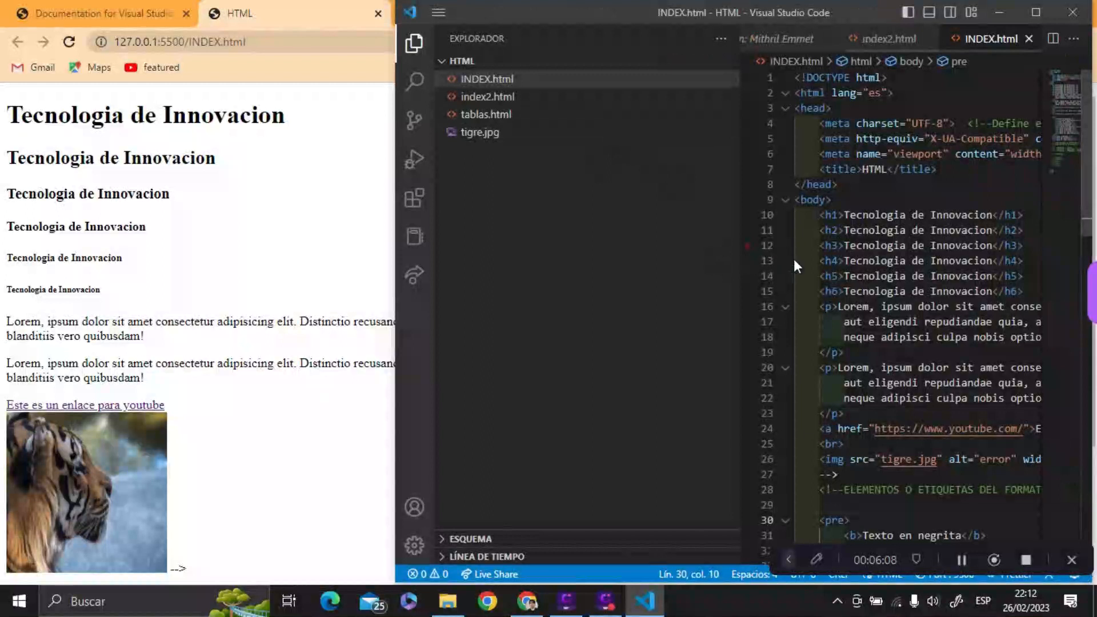
{"action": "left_click_drag", "start_coordinate": [742, 137], "coordinate": [525, 178]}
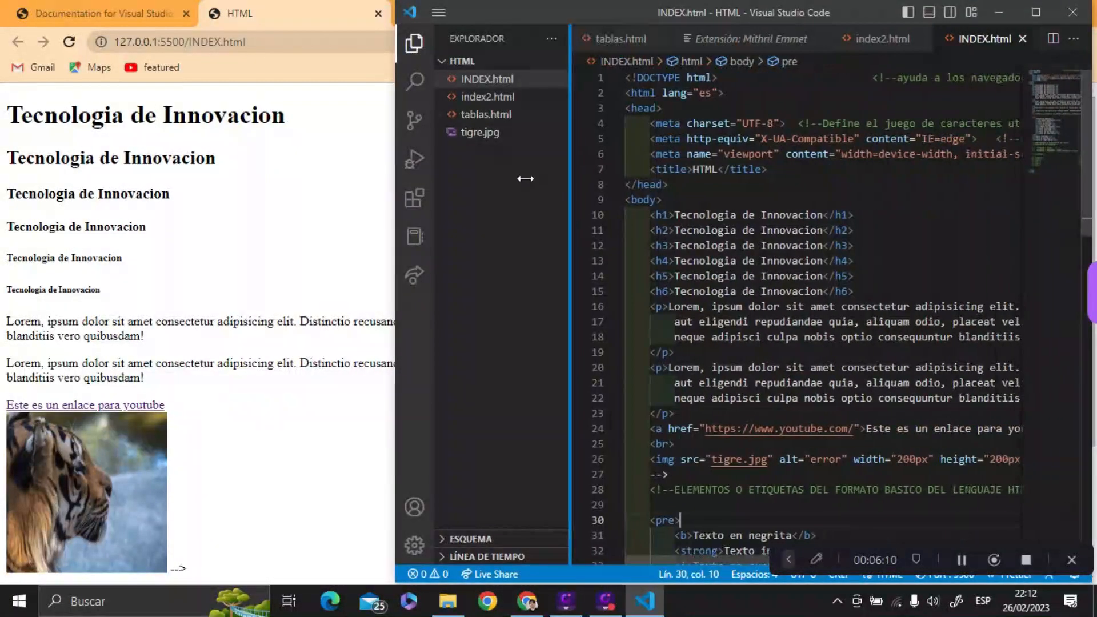
Step: Replace the h1 heading text in INDEX.html with Bienvenido and save the file
{"action": "left_click_drag", "start_coordinate": [677, 215], "coordinate": [823, 215]}
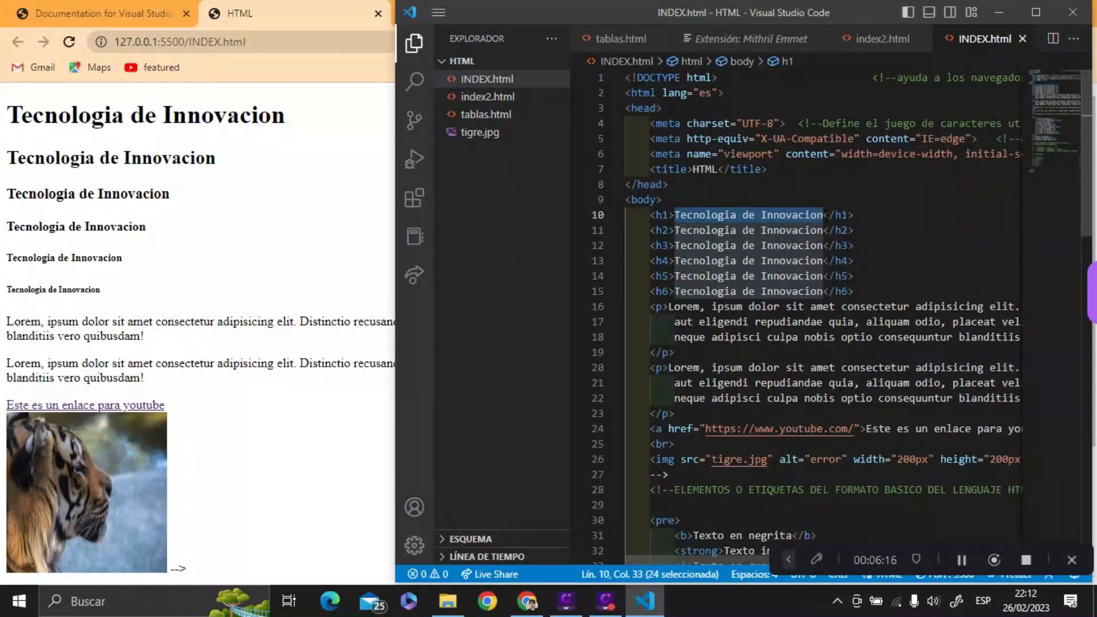
{"action": "type", "text": "bienve"}
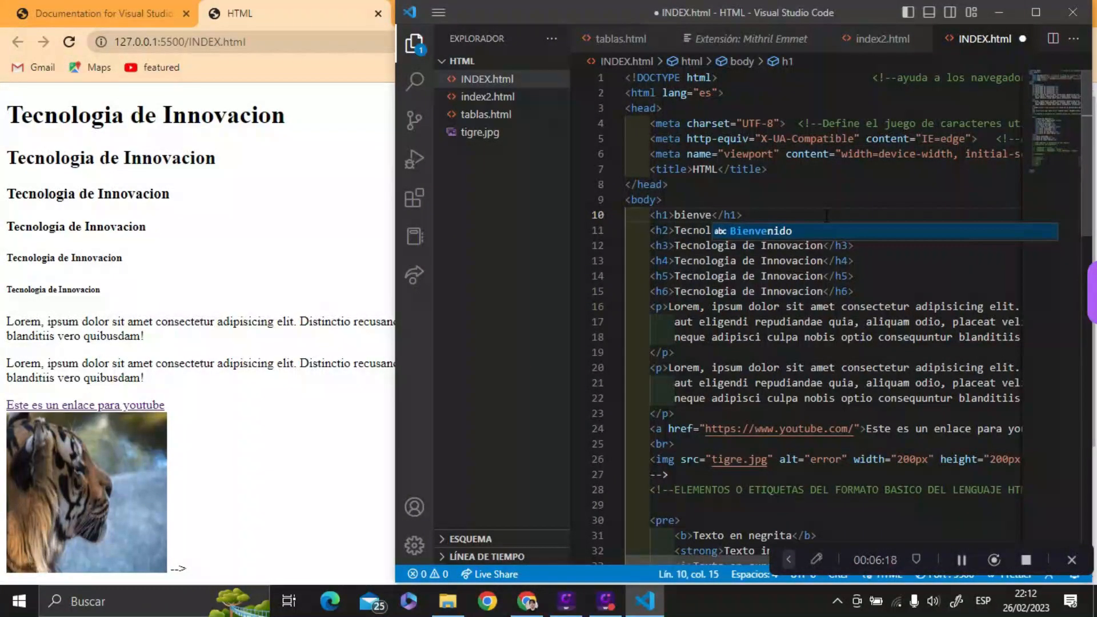
{"action": "double_click", "coordinate": [835, 232]}
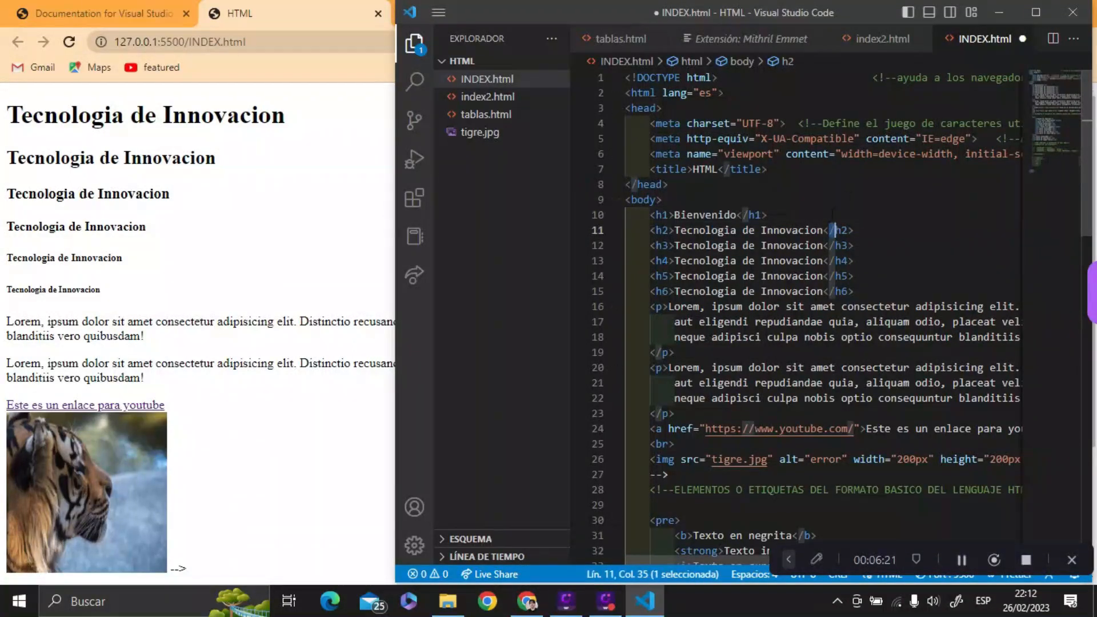
{"action": "left_click", "coordinate": [766, 215]}
{"action": "key", "text": "ctrl+s"}
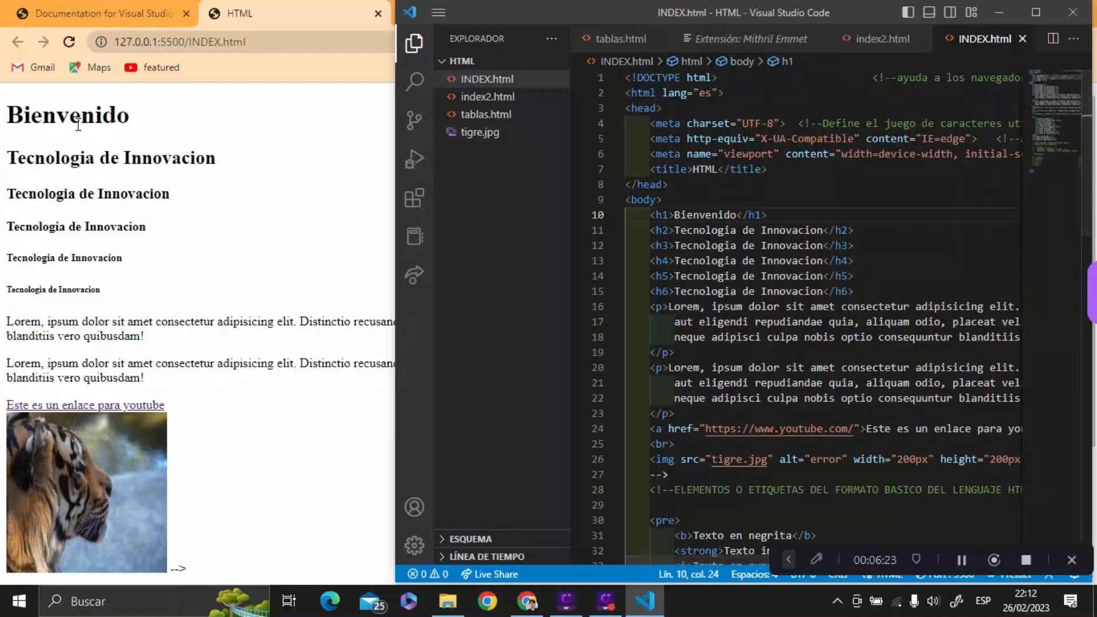